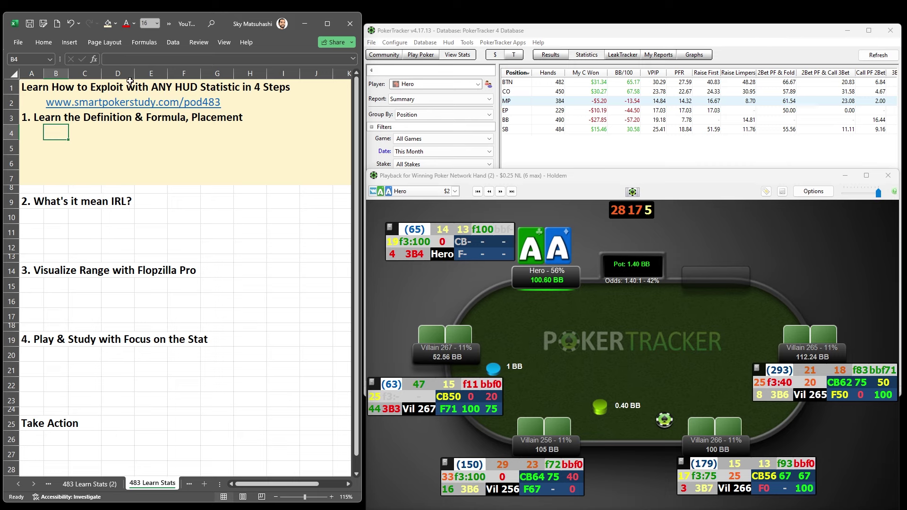
# Note 'Call PF 2bet and Fold to Cbet' in B4 and 'PT4 > Configure > Statistics' in B5.
pyautogui.write('Learn: Call PF 2bet and Fold to Cbet')
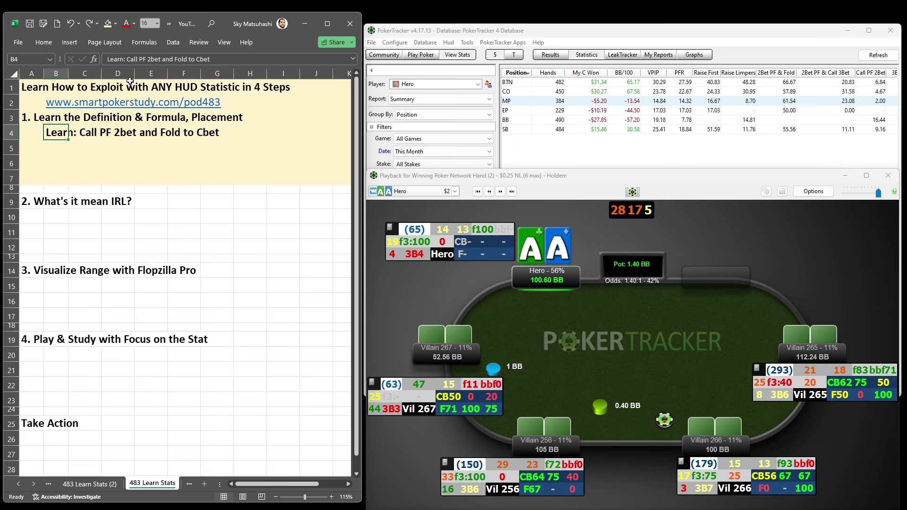
pyautogui.press('Down')
pyautogui.write('PT4 > Configure > Statistics')
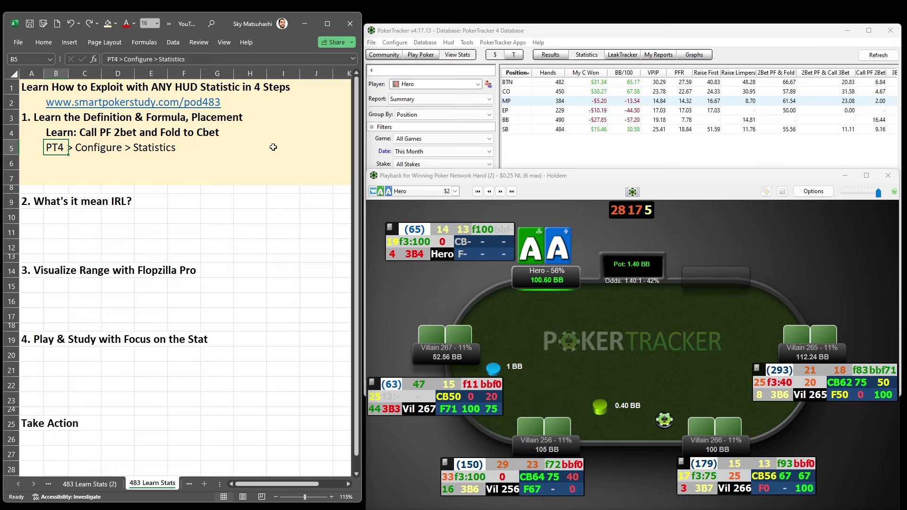
pyautogui.click(433, 33)
pyautogui.click(395, 42)
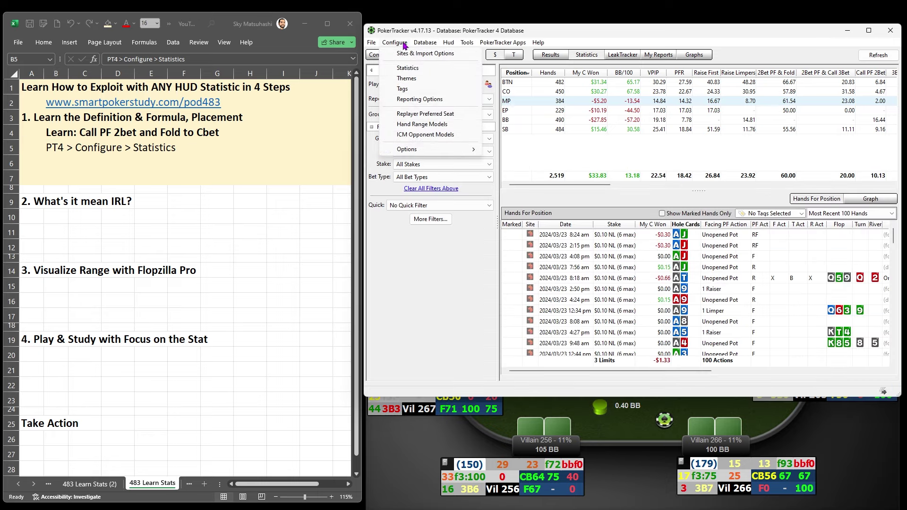
# Search Statistics for '2bet' and show the Call PF 2Bet description and formula.
pyautogui.click(412, 68)
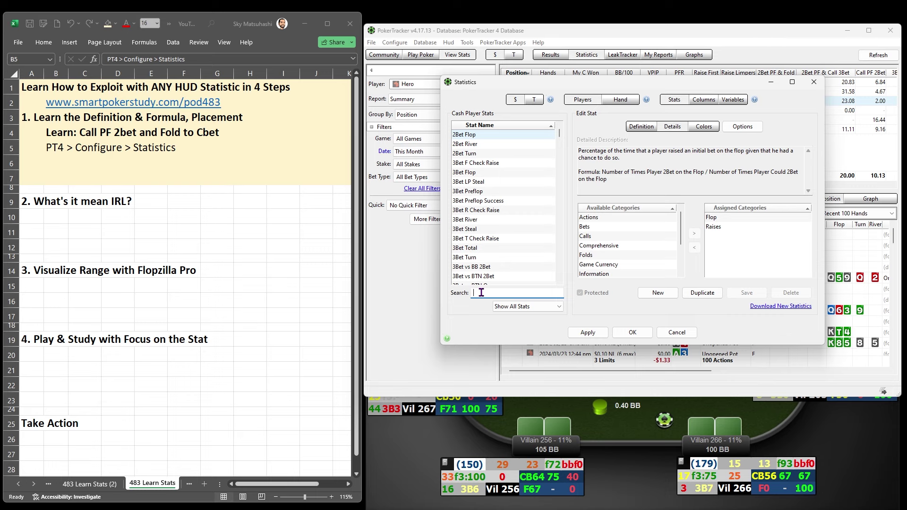
pyautogui.write('2bet')
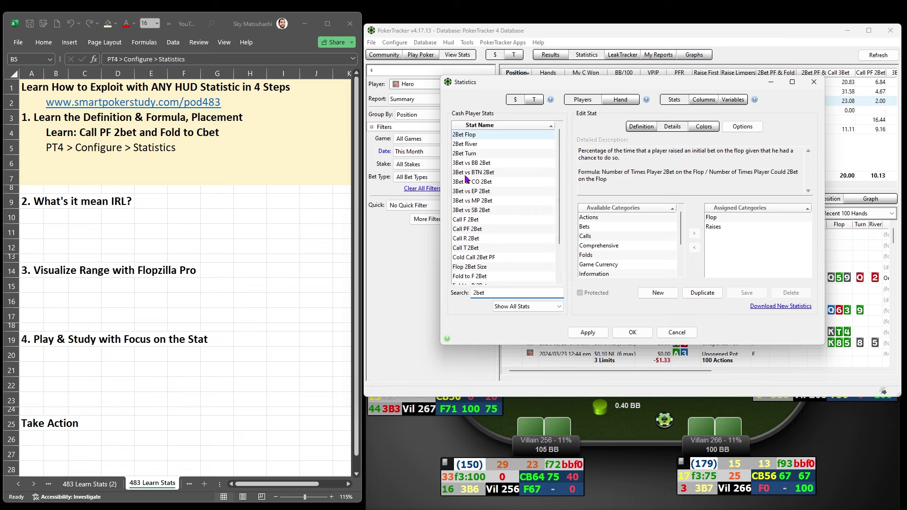
pyautogui.click(478, 229)
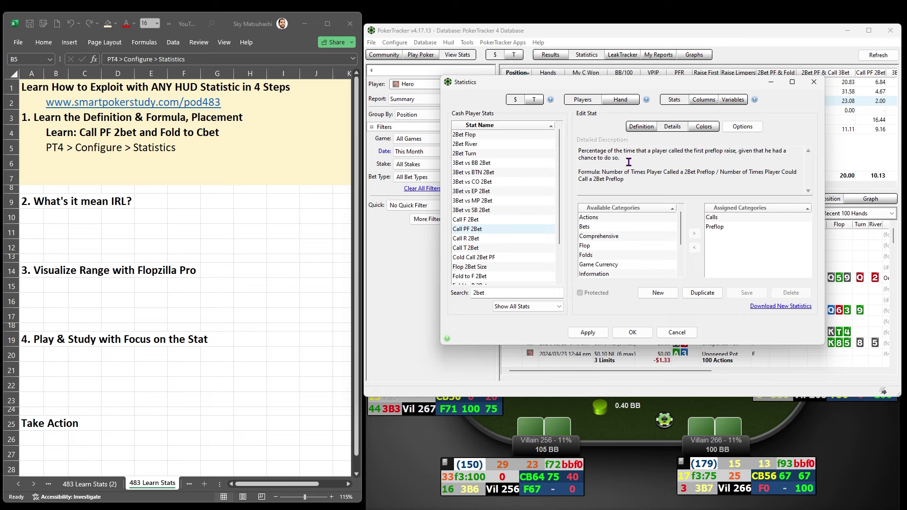
pyautogui.click(239, 147)
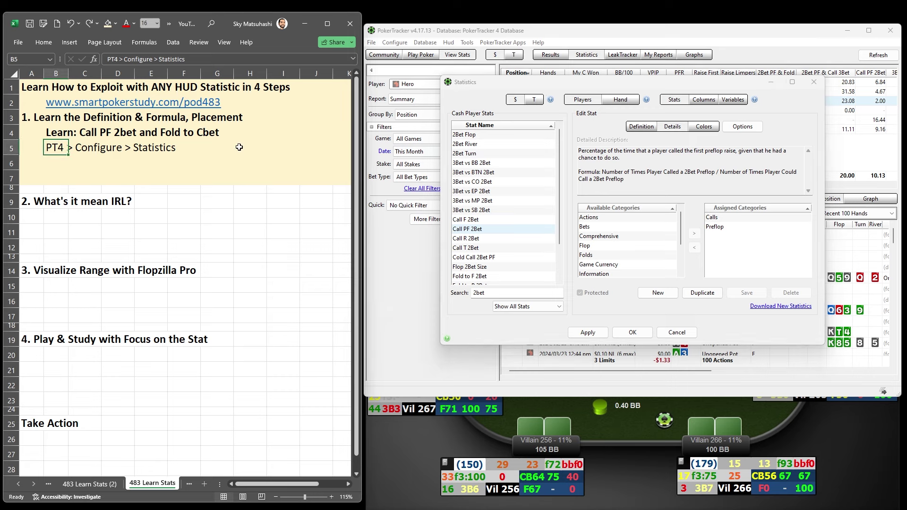
pyautogui.press('Return')
pyautogui.click(615, 154)
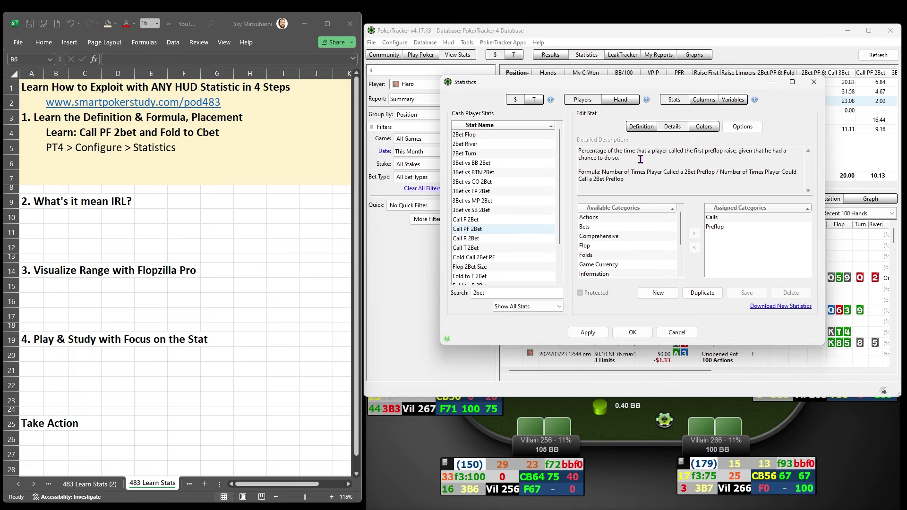
pyautogui.keyDown('shift'); pyautogui.click(188, 166); pyautogui.keyUp('shift')
pyautogui.write('Write in Poker Journal\twww.smartpokerstudy.com/journal')
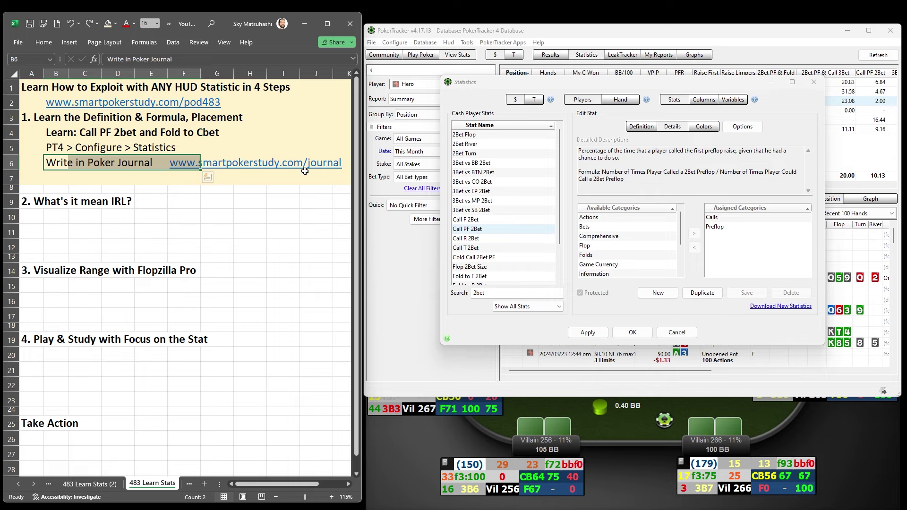
pyautogui.press('Escape')
pyautogui.hotkey('alt', 'Tab')
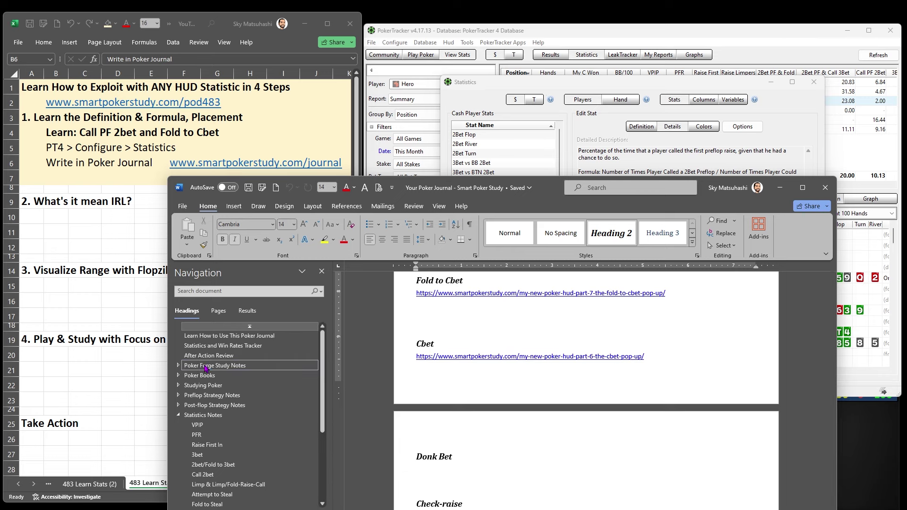
# Review the journal's Preflop Ranges and Assigning Preflop Ranges sections.
pyautogui.click(179, 395)
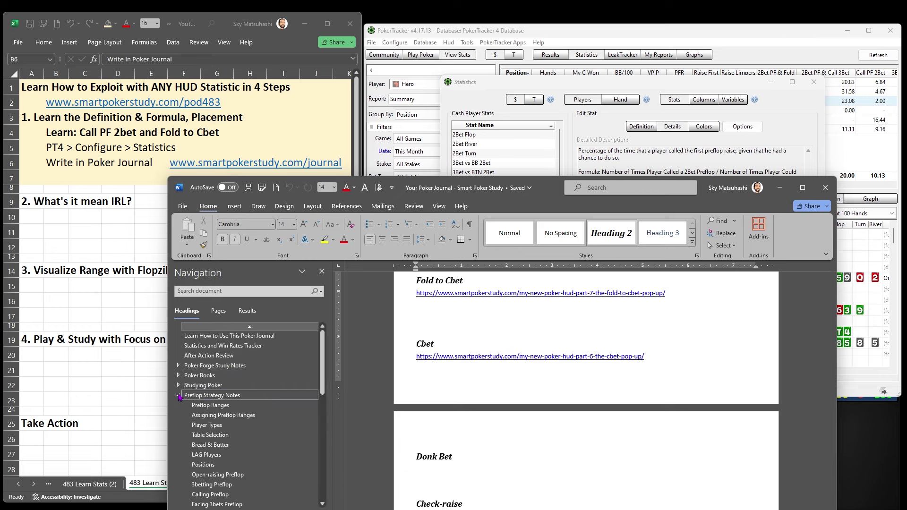
pyautogui.click(198, 408)
pyautogui.click(202, 414)
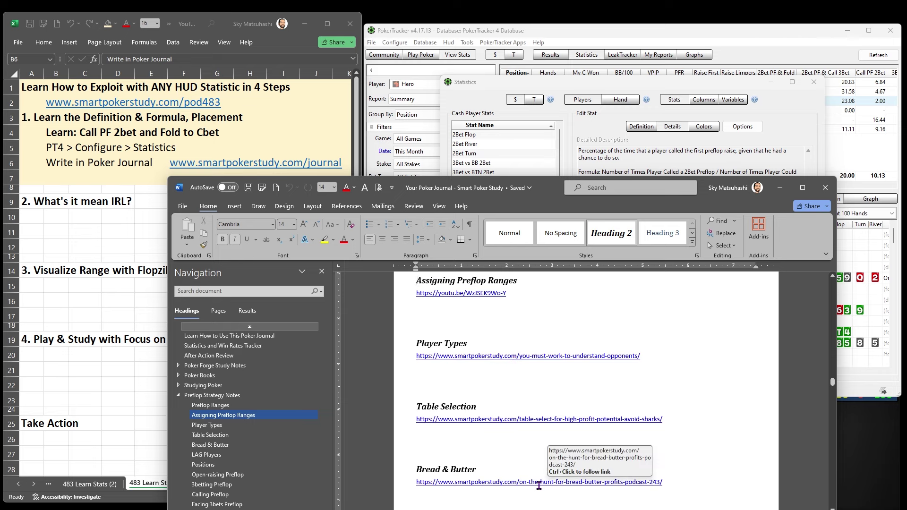
pyautogui.scroll(-1, 520, 365)
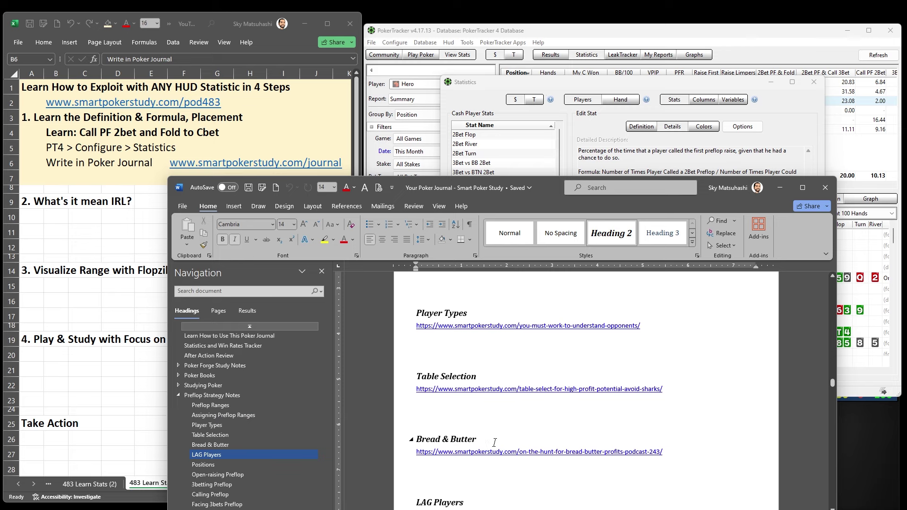
# Read the Statistics Notes on Call 2bet and Fold to Cbet, then minimize Word.
pyautogui.click(178, 396)
pyautogui.click(199, 415)
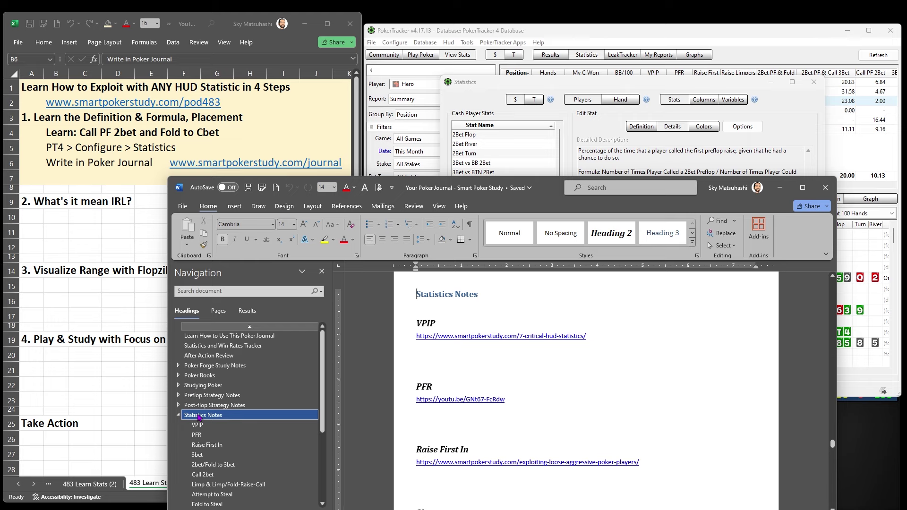
pyautogui.scroll(-2, 199, 417)
pyautogui.click(201, 407)
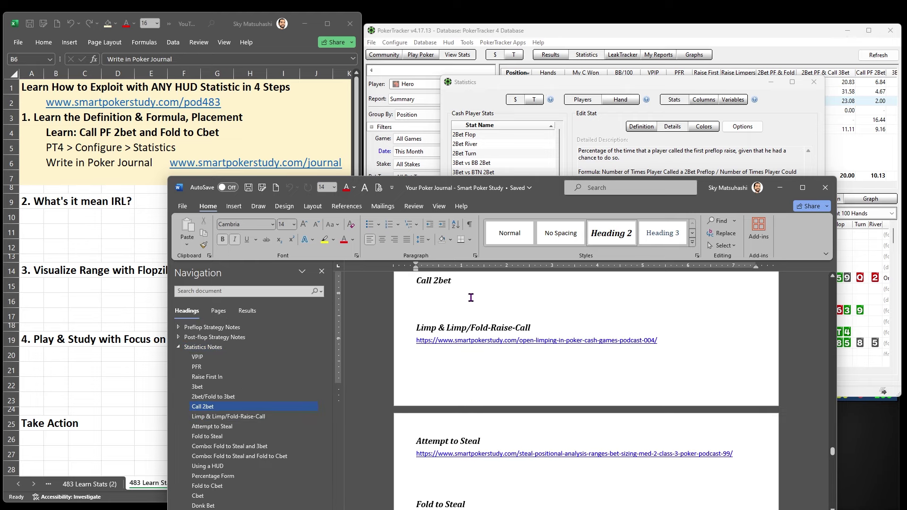
pyautogui.scroll(-1, 195, 445)
pyautogui.click(203, 452)
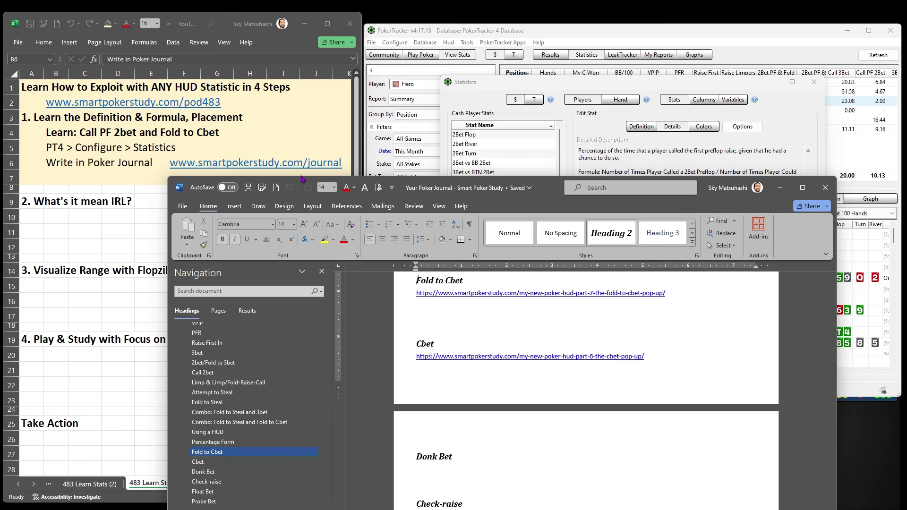
pyautogui.click(779, 189)
# Enter 'Find it in your popups by position, street' in B7 and cancel PokerTracker's Statistics window.
pyautogui.click(80, 182)
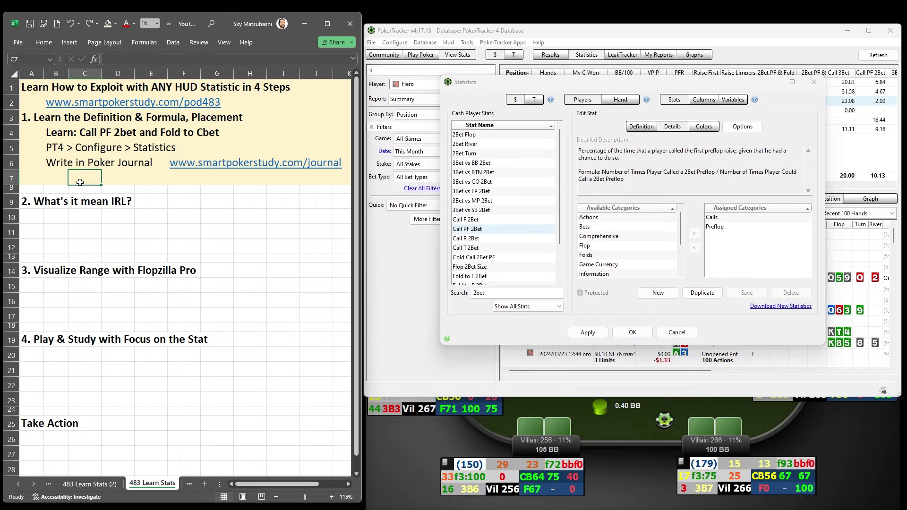
pyautogui.press('Left')
pyautogui.write('Find it in your popups by position, street')
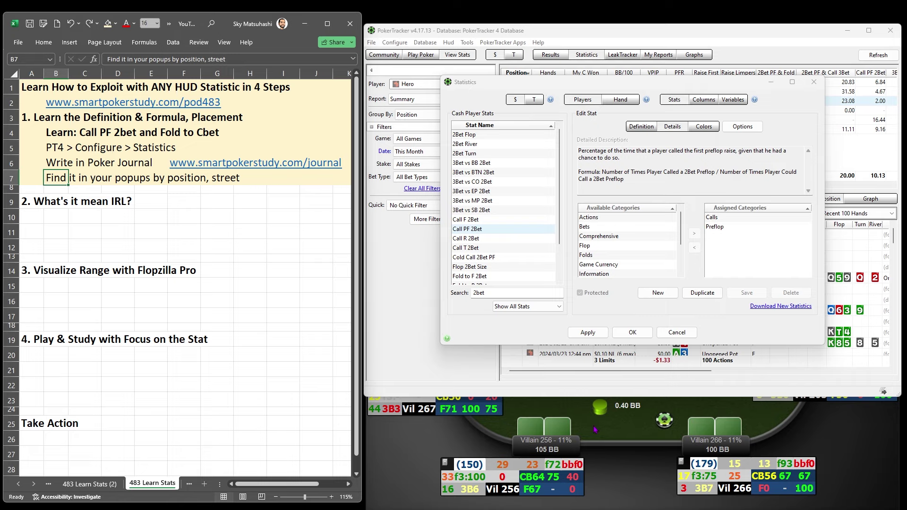
pyautogui.click(671, 333)
pyautogui.click(635, 424)
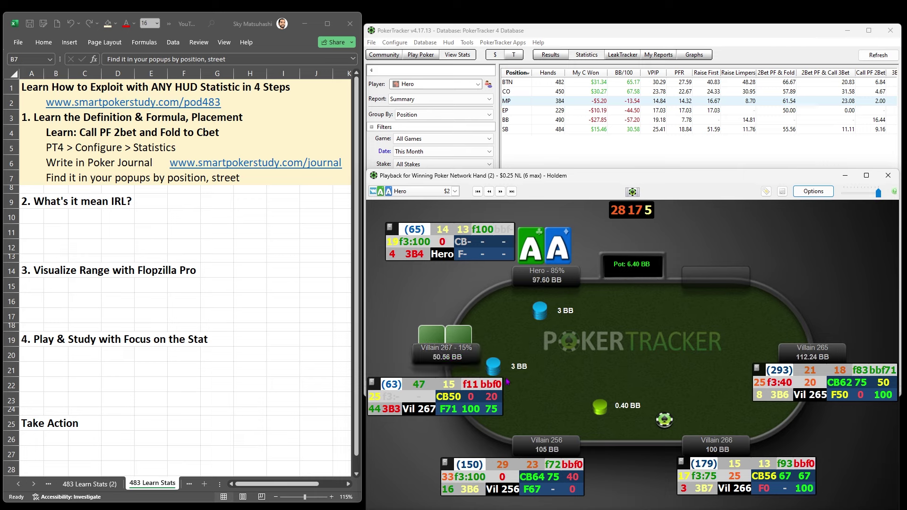
# Inspect Villain 266's and Villain 267's 3bet popups, ending on Call 2bet 44 by position.
pyautogui.moveTo(373, 414)
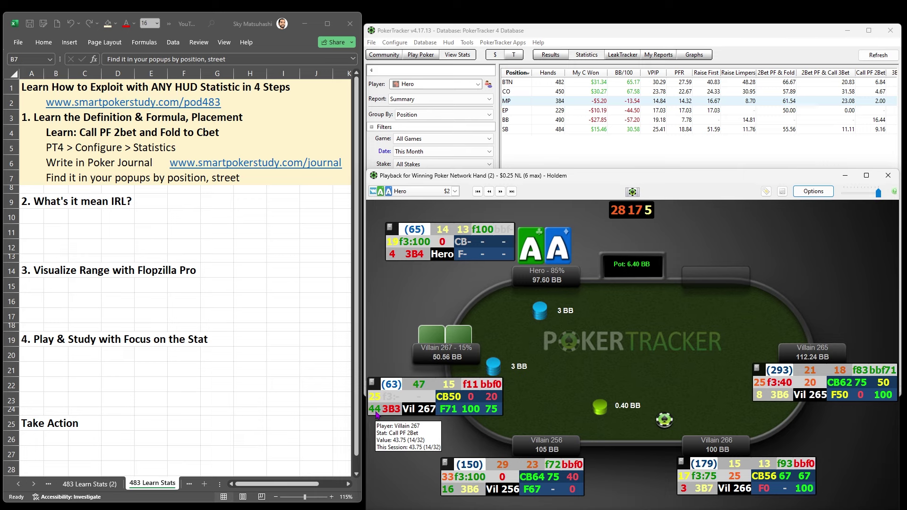
pyautogui.click(376, 415)
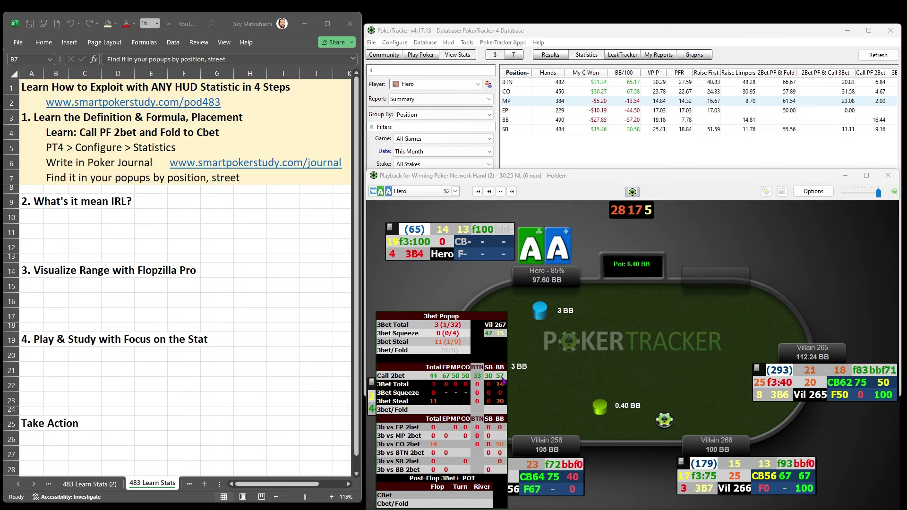
pyautogui.moveTo(446, 381)
pyautogui.moveTo(503, 378)
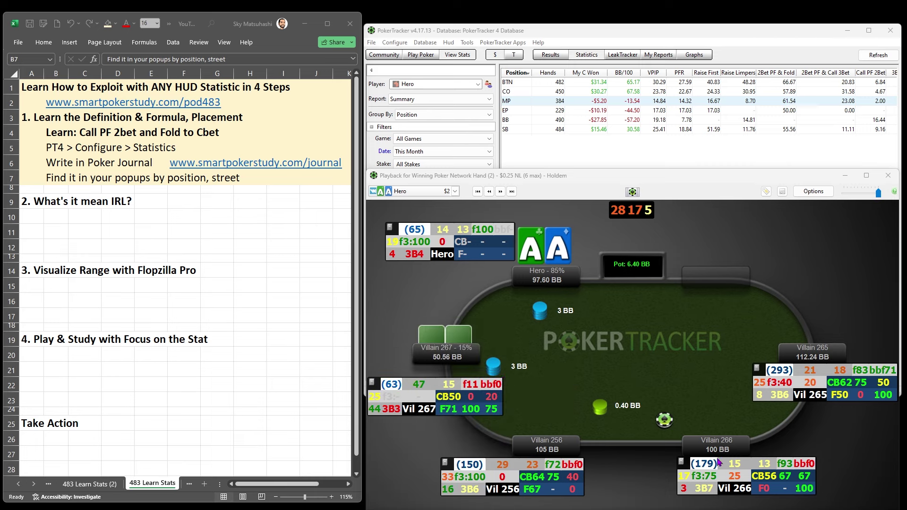
pyautogui.moveTo(687, 492)
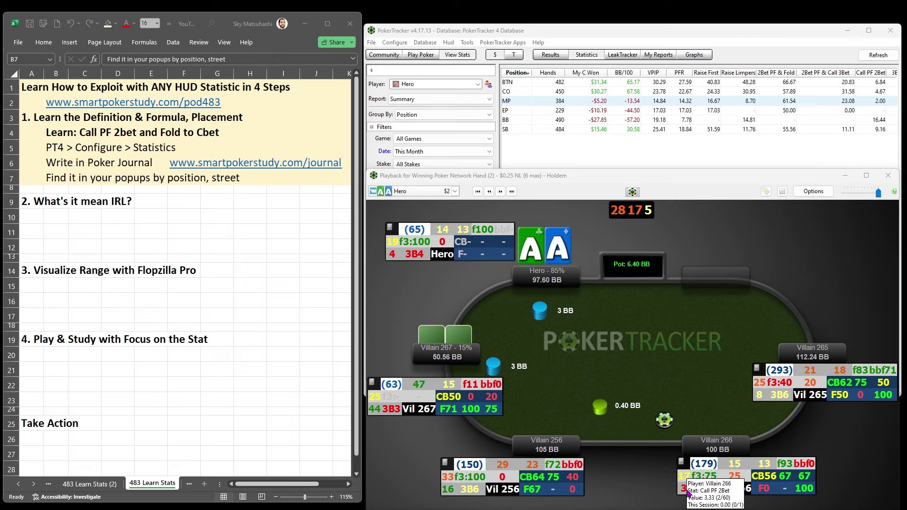
pyautogui.click(688, 493)
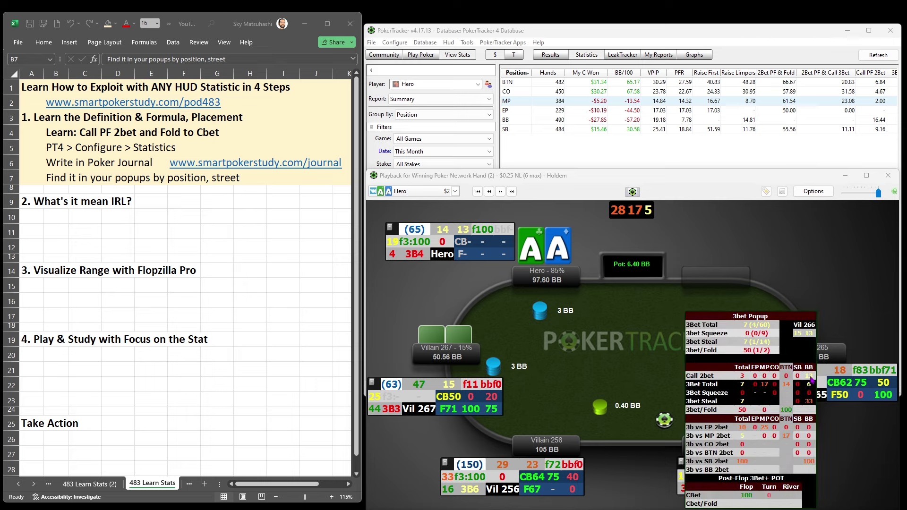
pyautogui.moveTo(810, 377)
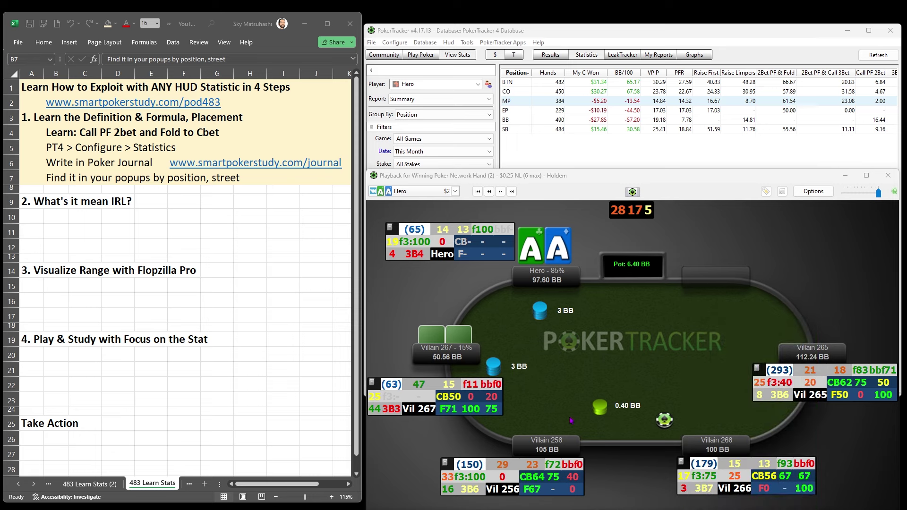
pyautogui.moveTo(742, 474)
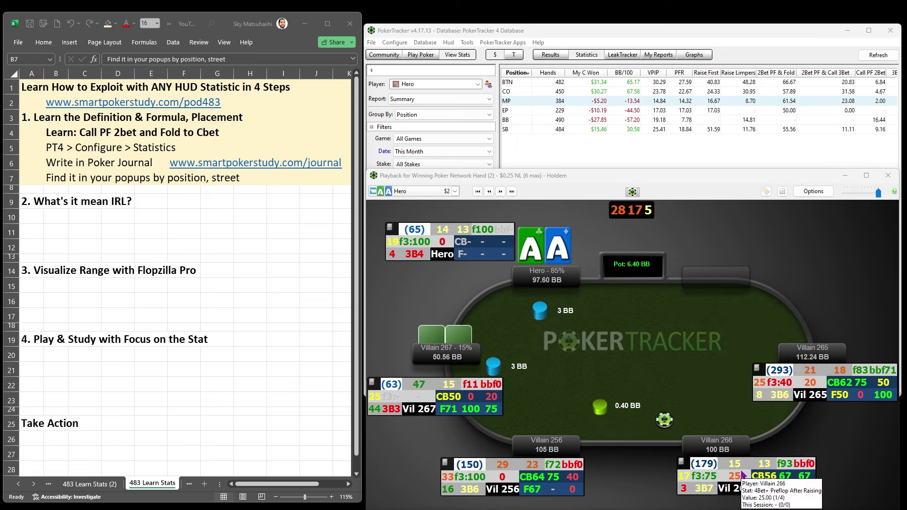
pyautogui.click(378, 411)
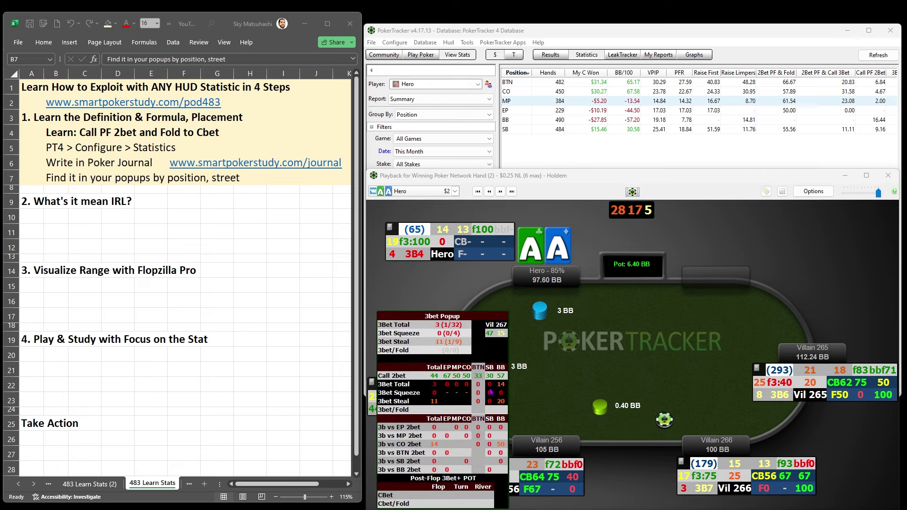
# Swap Villain 267's 3bet popup for the Fold to CBet popup showing OOP flop at 75.
pyautogui.click(584, 386)
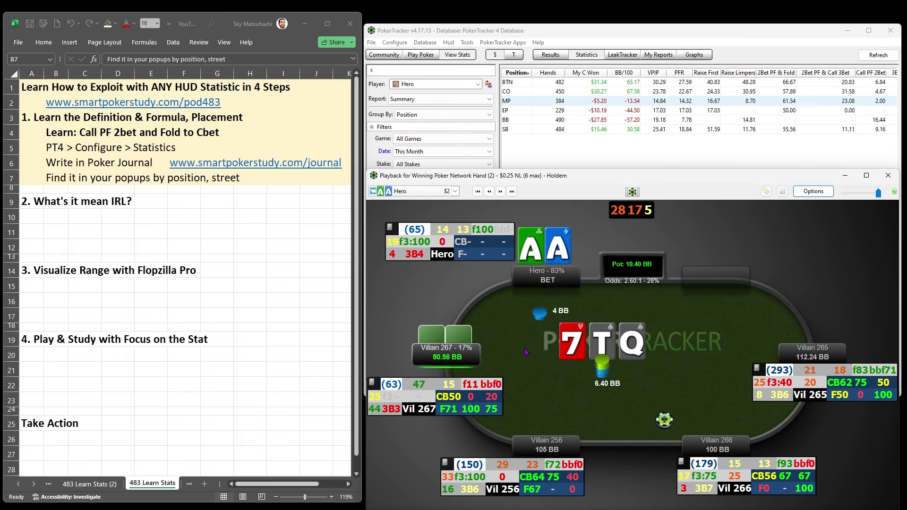
pyautogui.moveTo(449, 413)
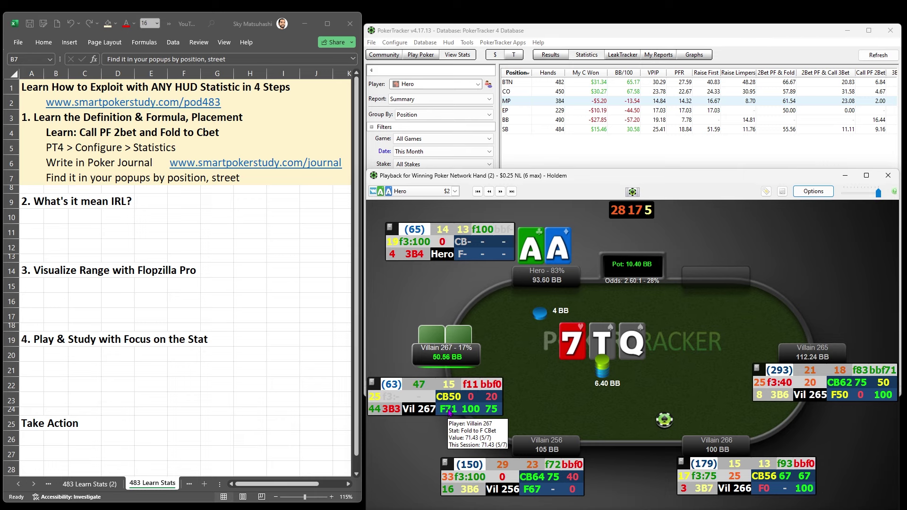
pyautogui.click(449, 413)
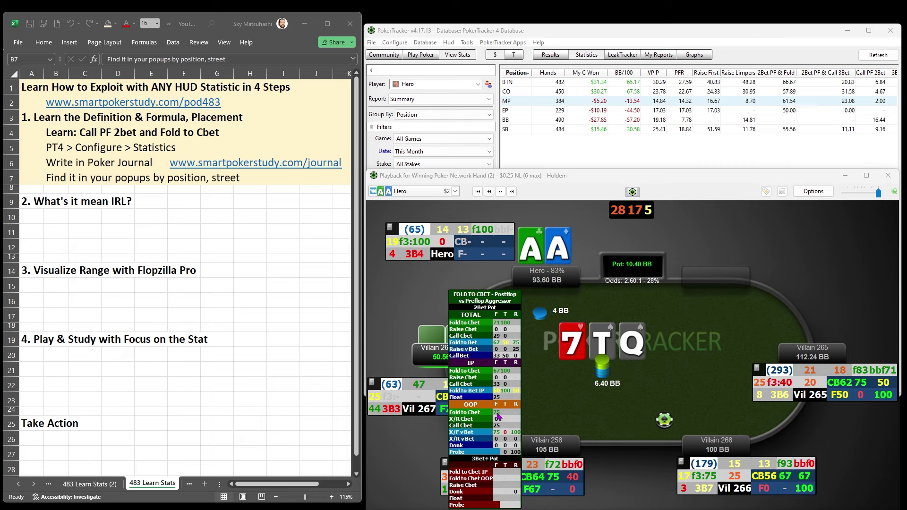
pyautogui.moveTo(498, 415)
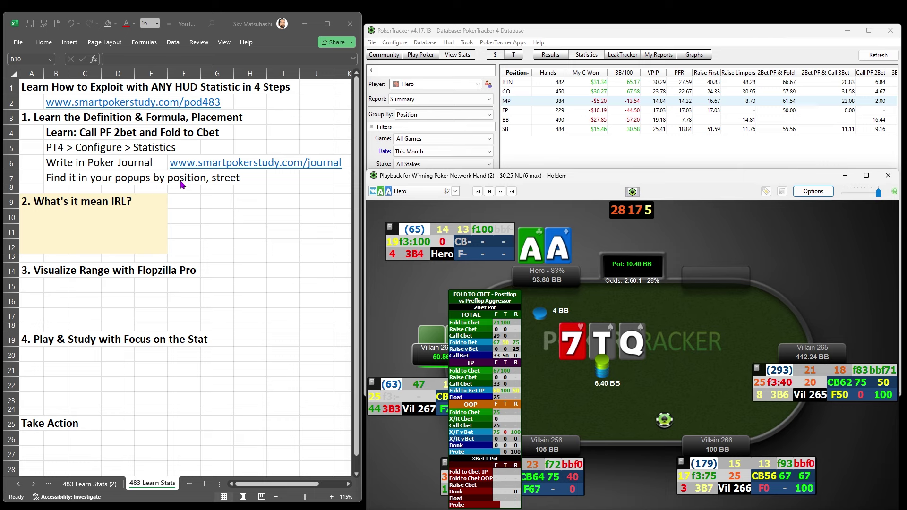
# Enter "What's your %?" in B10 under step 2.
pyautogui.click(158, 206)
pyautogui.write("What's your %?")
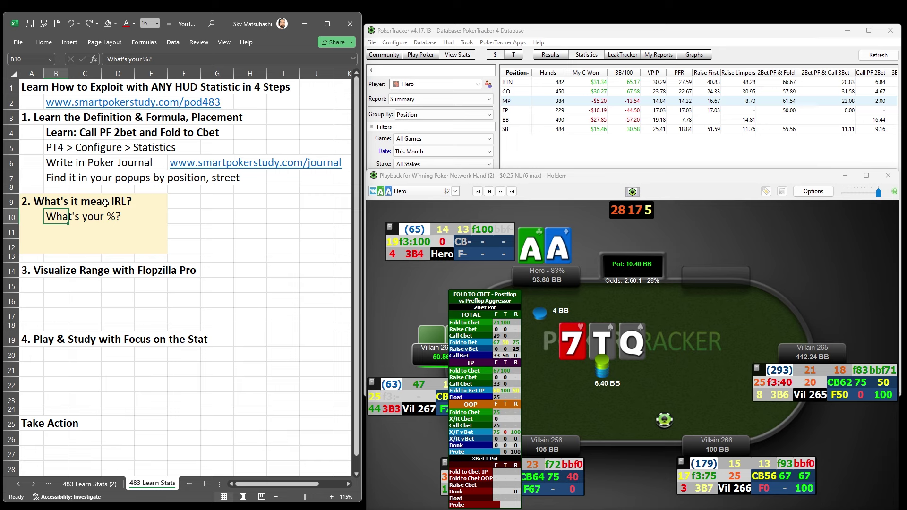
pyautogui.click(502, 187)
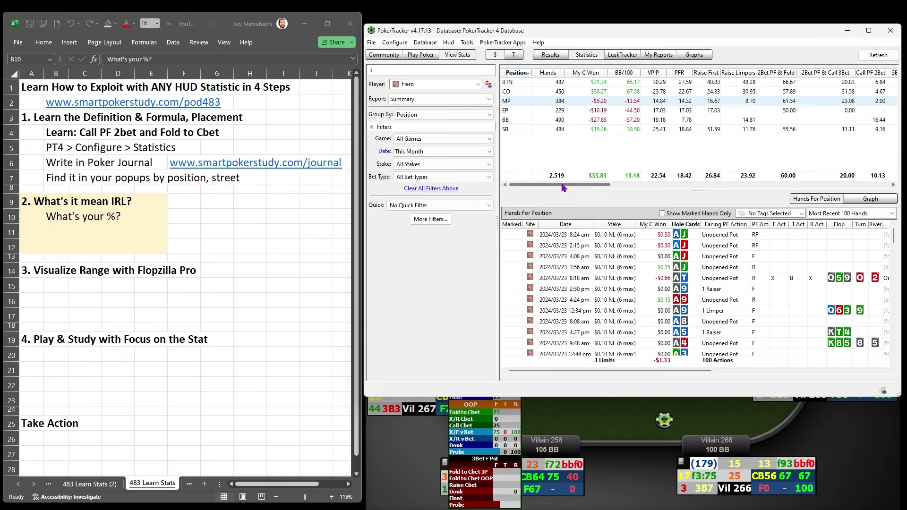
# Scroll Hero's stats-by-position table to the Call PF 2Bet and Fold to F CBet columns and back.
pyautogui.moveTo(562, 187); pyautogui.dragTo(592, 188)
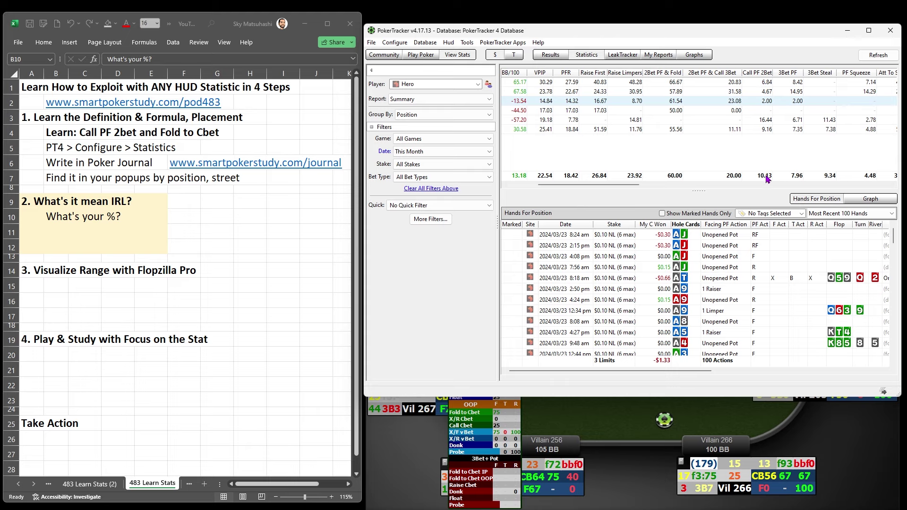
pyautogui.click(507, 421)
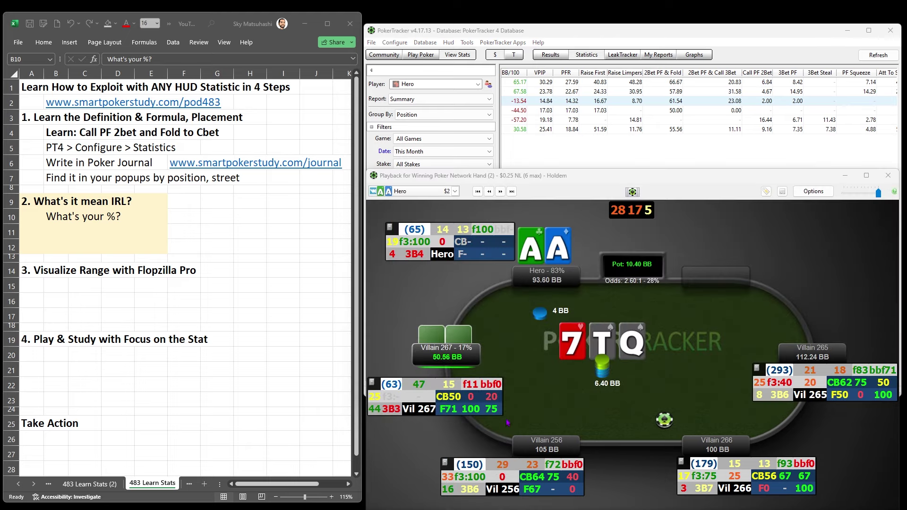
pyautogui.moveTo(378, 415)
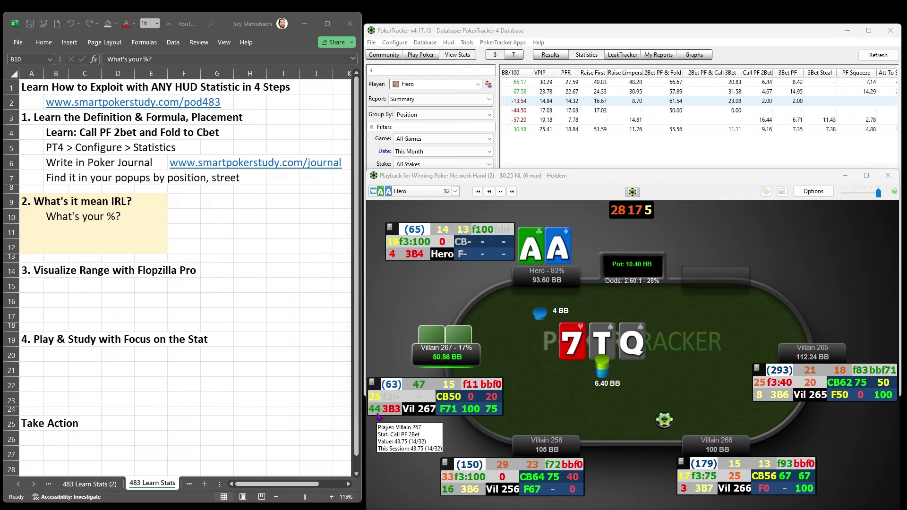
pyautogui.click(713, 168)
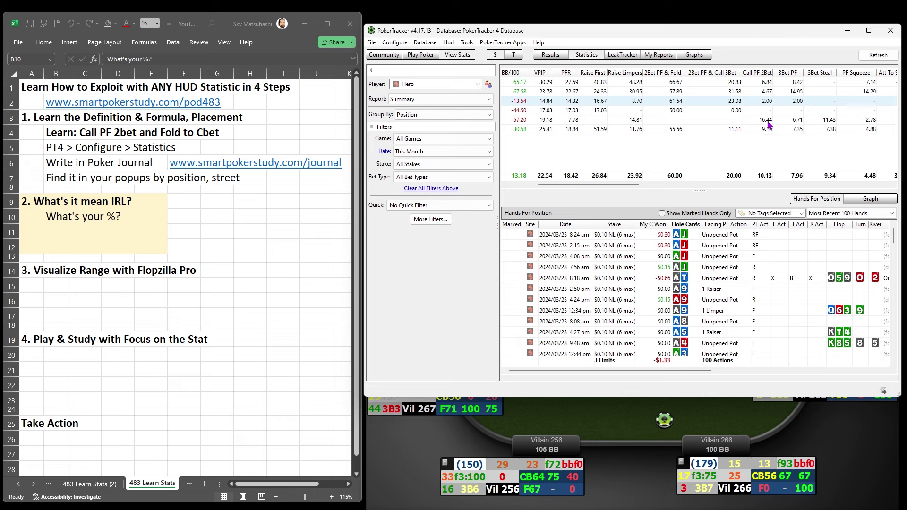
pyautogui.moveTo(768, 124)
pyautogui.hscroll(5, 628, 172)
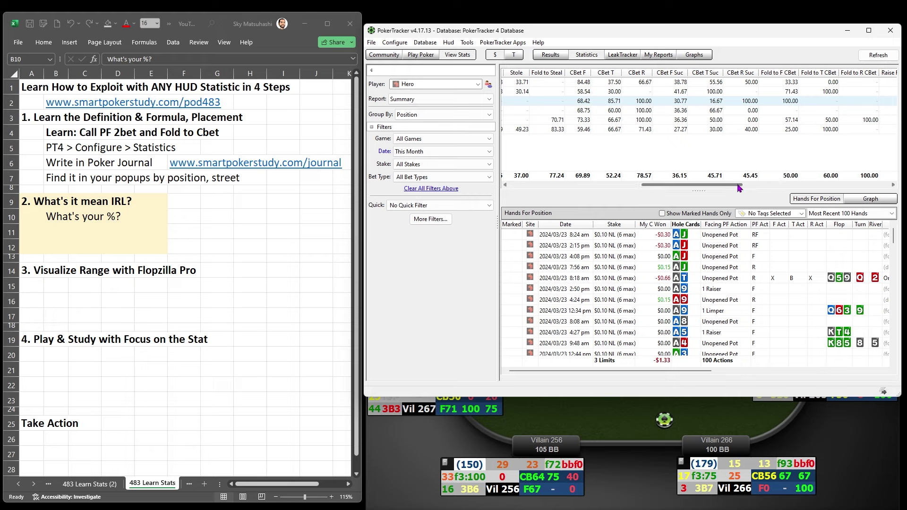
pyautogui.moveTo(739, 188); pyautogui.dragTo(568, 189)
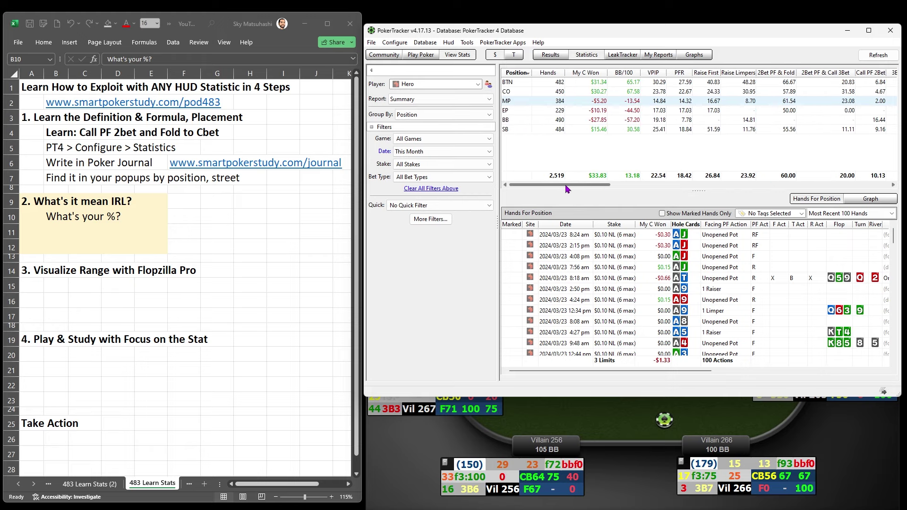
pyautogui.click(616, 401)
pyautogui.moveTo(451, 410)
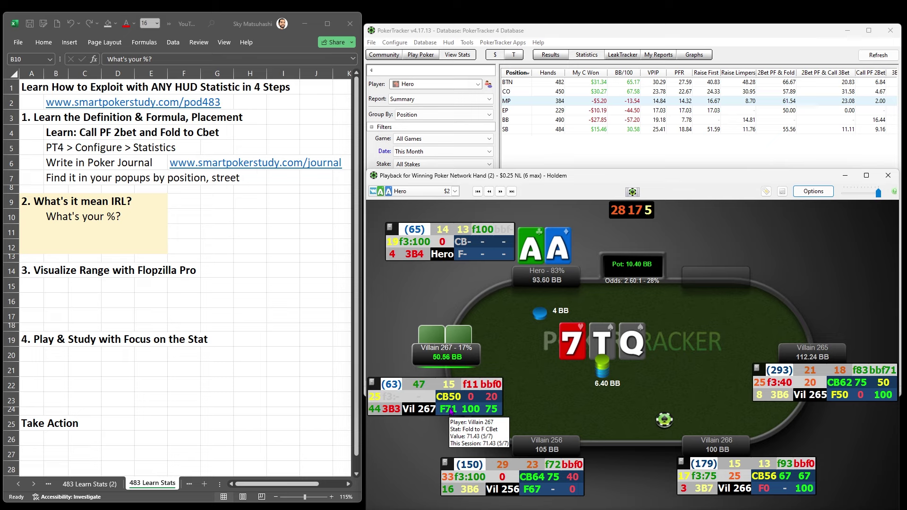
# Paste 'By position?' and 'Extremes: 0% and 100%' into B11:B12 under step 2.
pyautogui.hotkey('alt', 'Tab')
pyautogui.write('By position? Extremes: 0% and 100%')
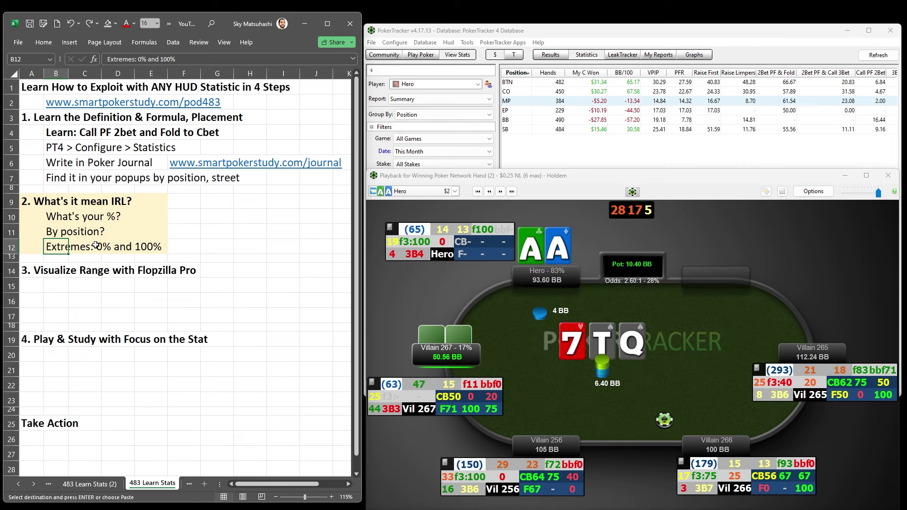
pyautogui.click(477, 361)
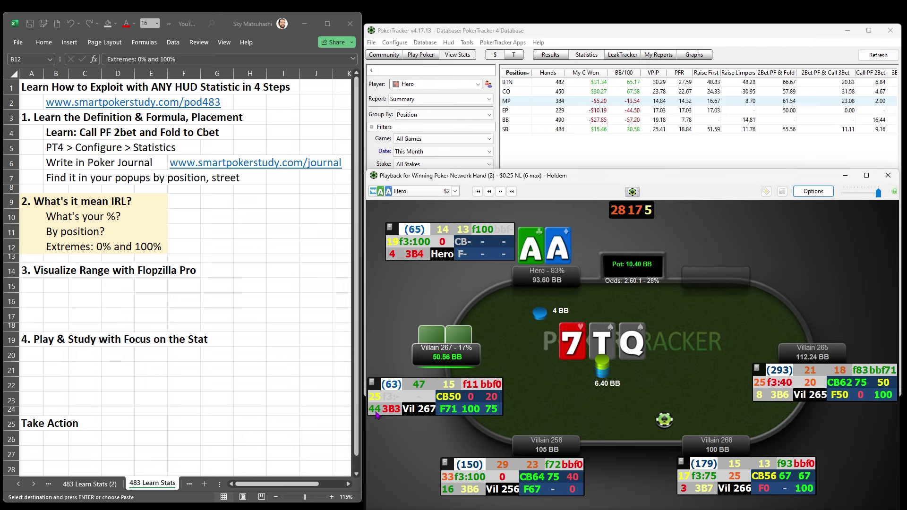
pyautogui.moveTo(376, 415)
pyautogui.moveTo(686, 490)
pyautogui.moveTo(775, 493)
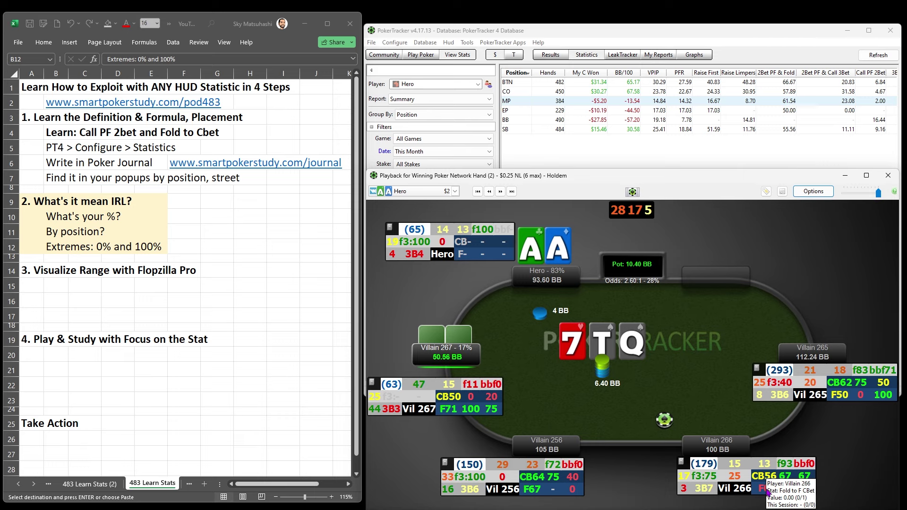
pyautogui.moveTo(399, 413)
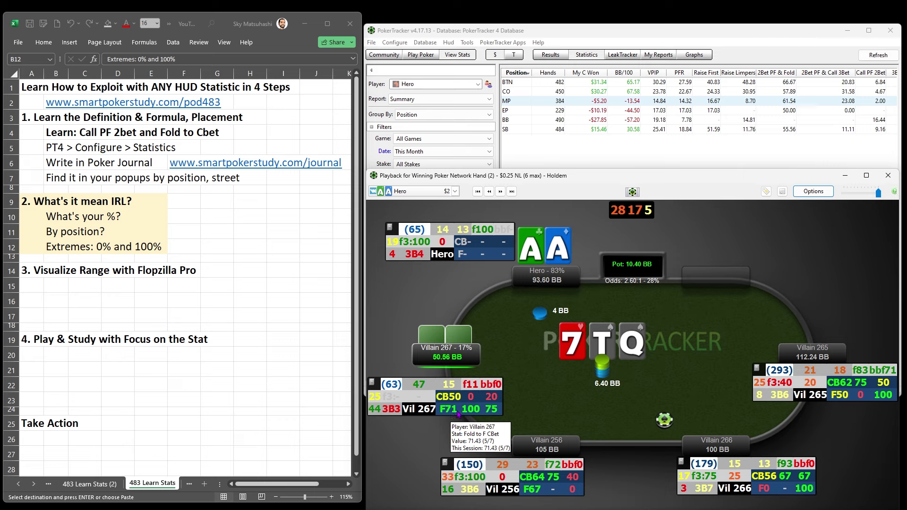
pyautogui.moveTo(450, 415)
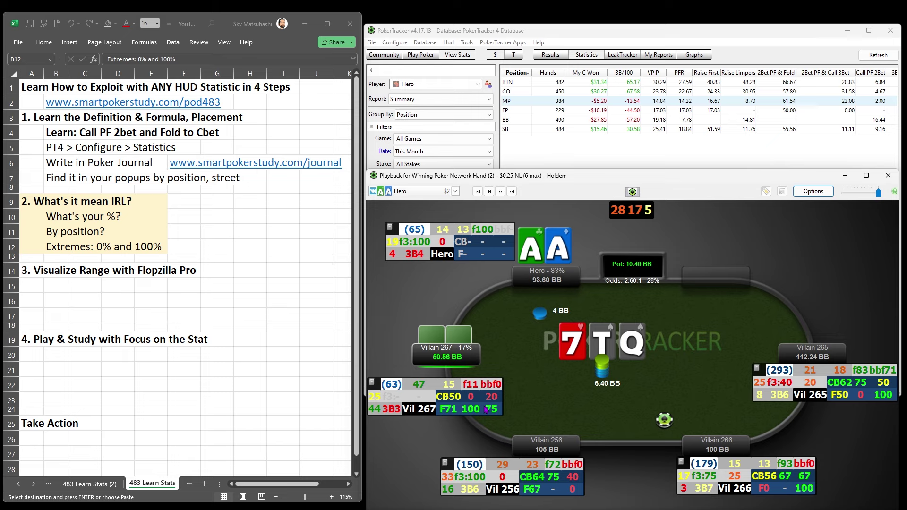
# Paste the note 'Preflop: build range with positional % in mind' into B15 under step 3.
pyautogui.click(55, 285)
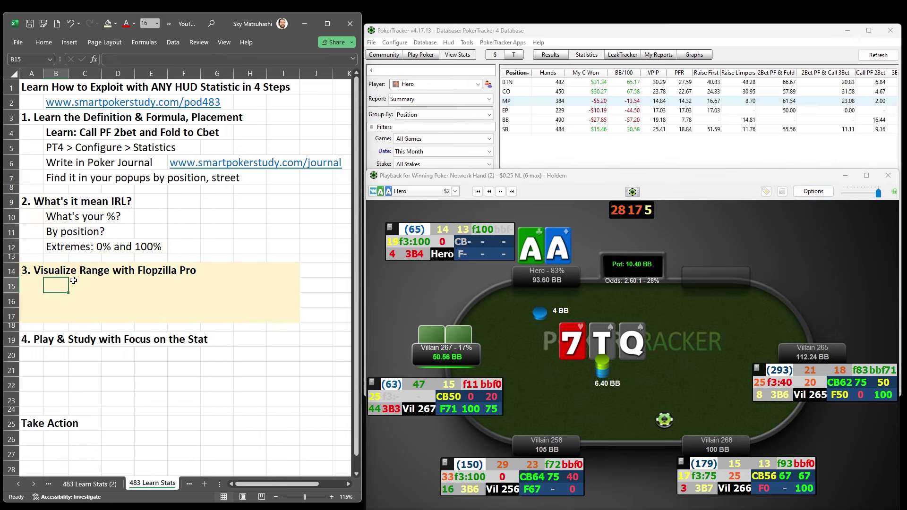
pyautogui.write('Preflop: build range with positional % in mind')
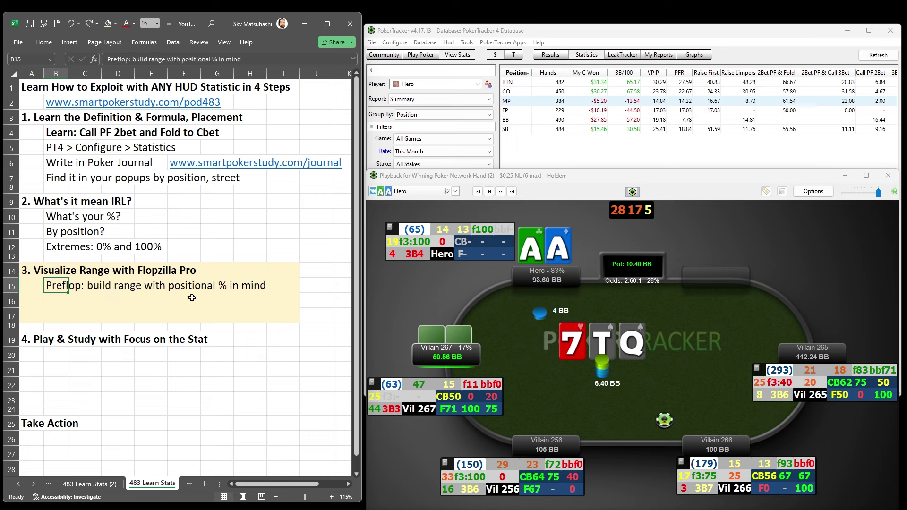
pyautogui.click(374, 411)
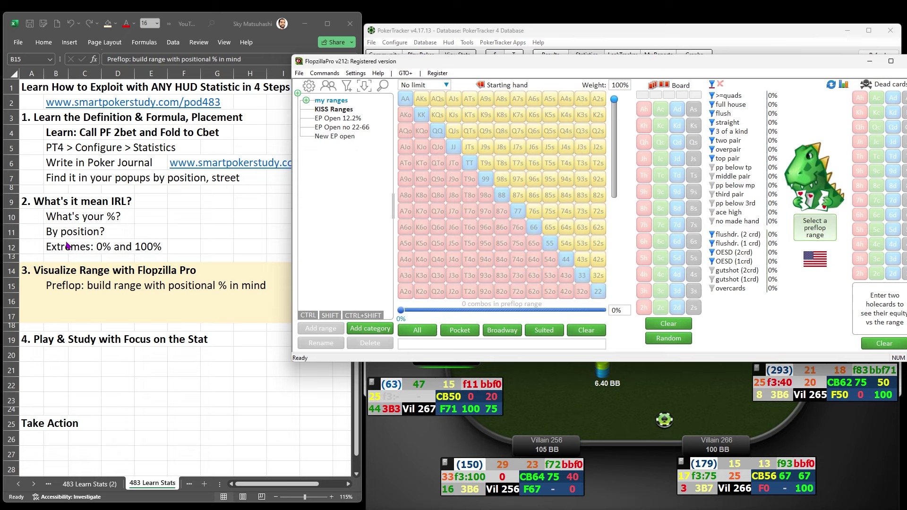
# Load a 57.5% (762-combo) preflop range in Flopzilla and check the 85s suit combinations.
pyautogui.click(616, 314)
pyautogui.write('57.5')
pyautogui.press('Return')
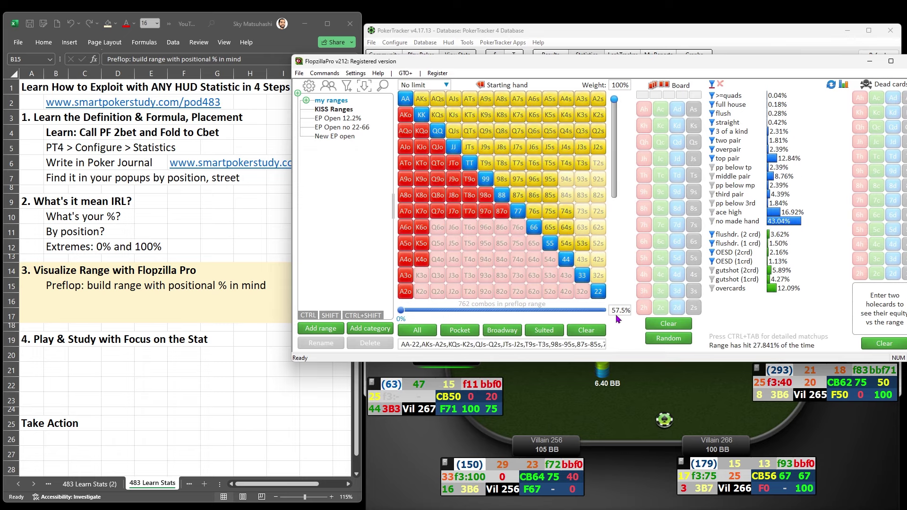
pyautogui.rightClick(551, 200)
pyautogui.click(216, 305)
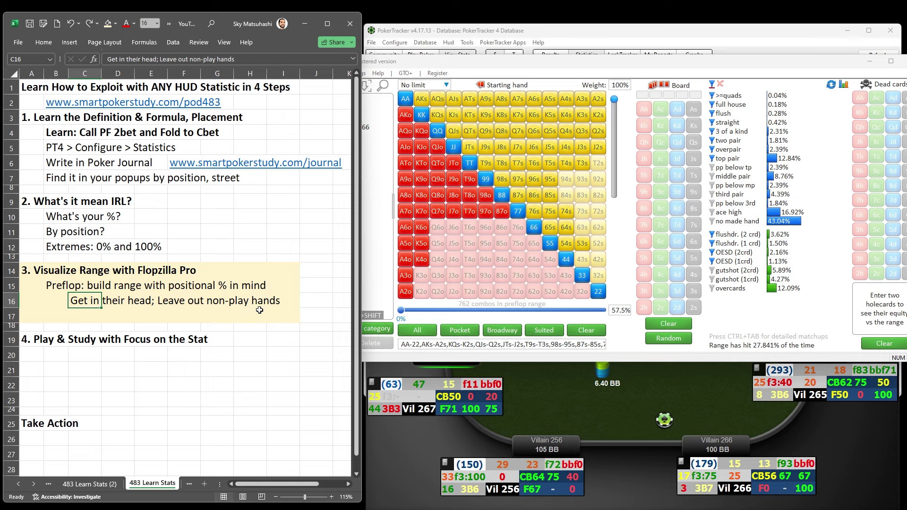
# Review the hand in PokerTracker's replay, then clear Flopzilla's preflop range to 0 combos.
pyautogui.click(363, 384)
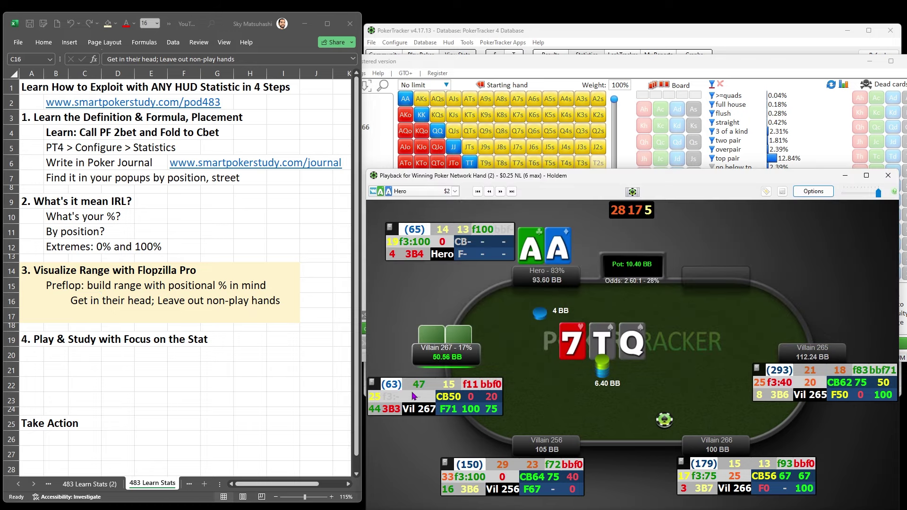
pyautogui.moveTo(457, 395)
pyautogui.moveTo(376, 402)
pyautogui.scroll(3, 518, 398)
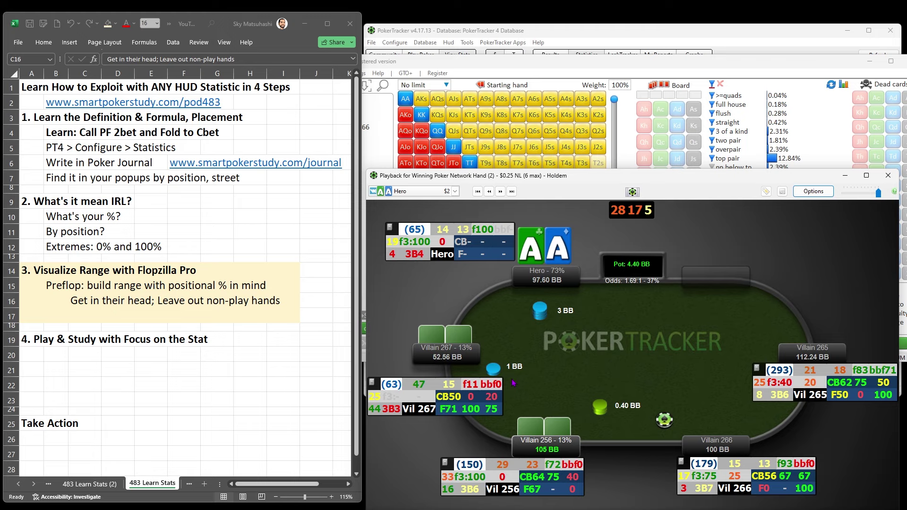
pyautogui.scroll(-1, 514, 382)
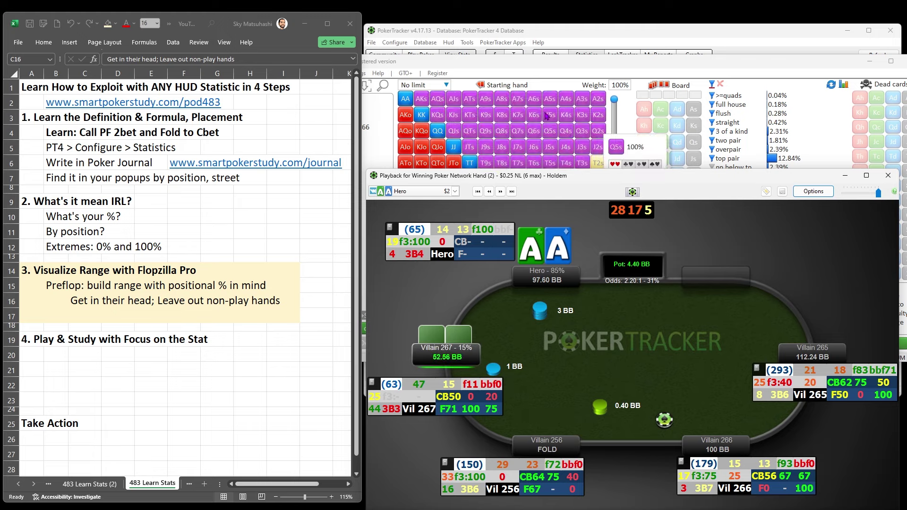
pyautogui.click(548, 69)
pyautogui.click(593, 331)
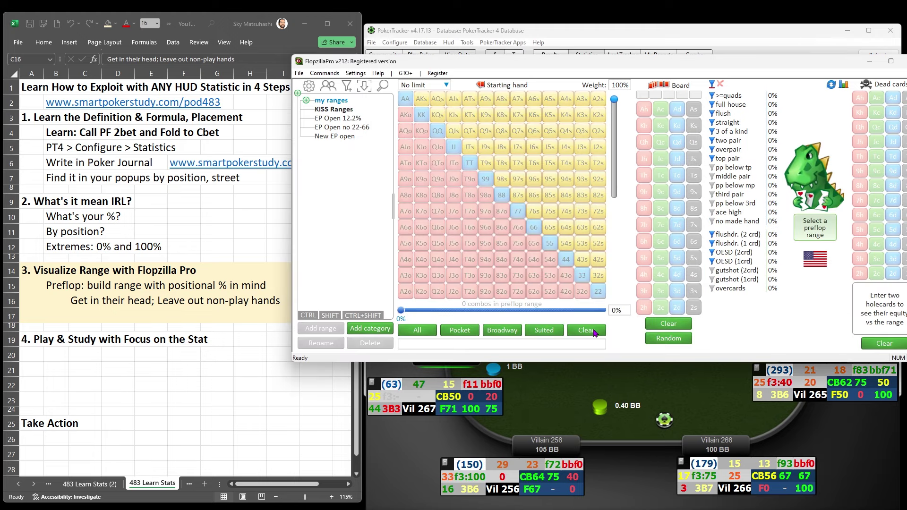
# Add all pocket pairs, Broadway and suited hands, plus A9o–A5o and K9o–T9o.
pyautogui.click(474, 332)
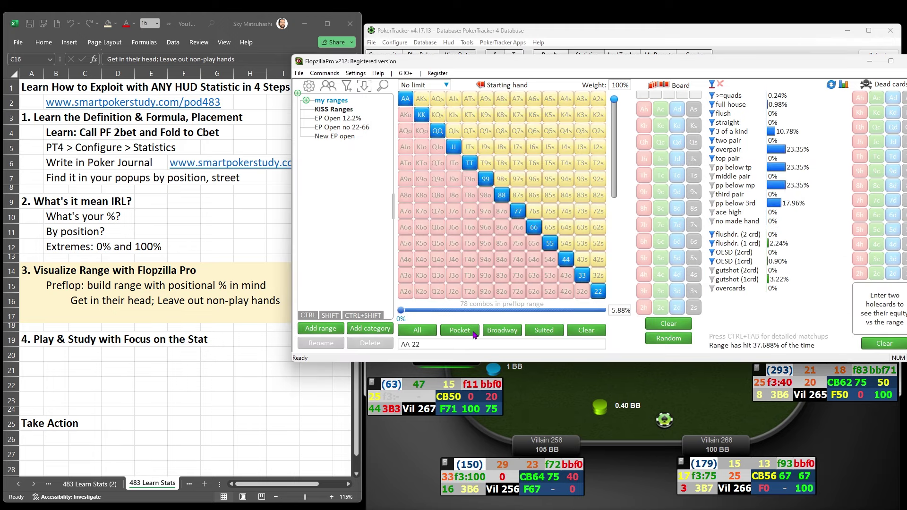
pyautogui.click(497, 334)
pyautogui.click(543, 333)
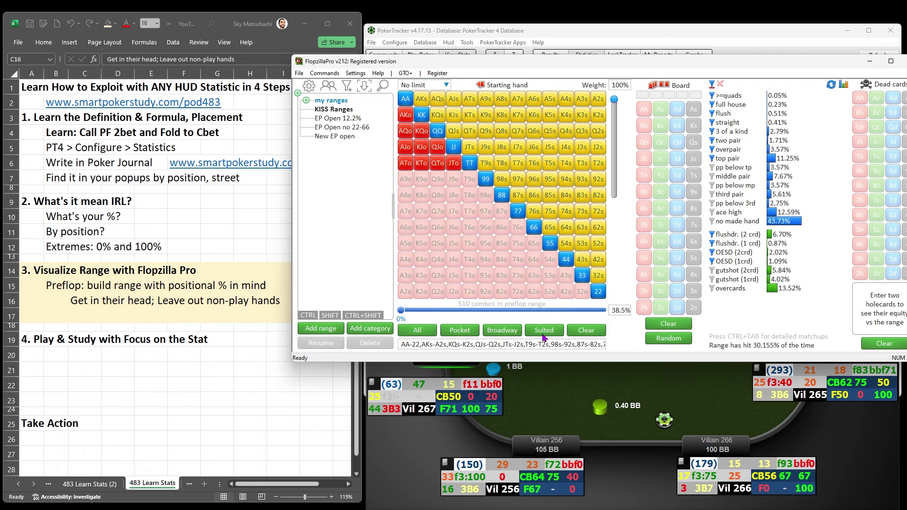
pyautogui.moveTo(405, 179); pyautogui.dragTo(404, 291)
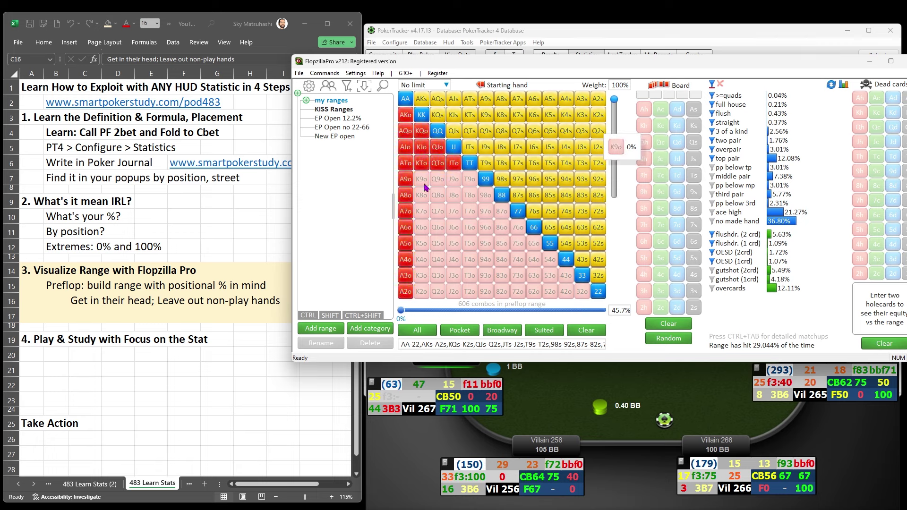
pyautogui.moveTo(426, 185); pyautogui.dragTo(469, 183)
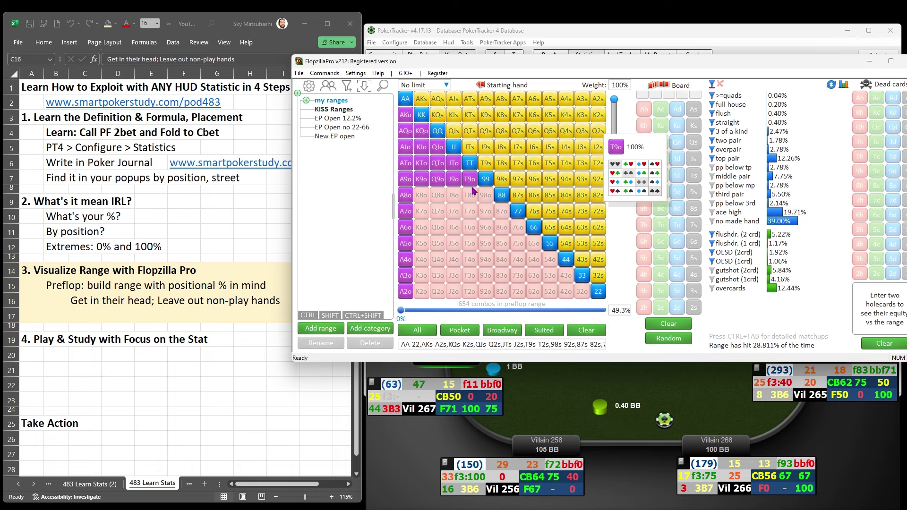
# Add offsuit connectors 98o–54o, T8o, 97o, 86o and K8o–K5o, reaching 834 combos (62.9%).
pyautogui.click(485, 195)
pyautogui.click(501, 211)
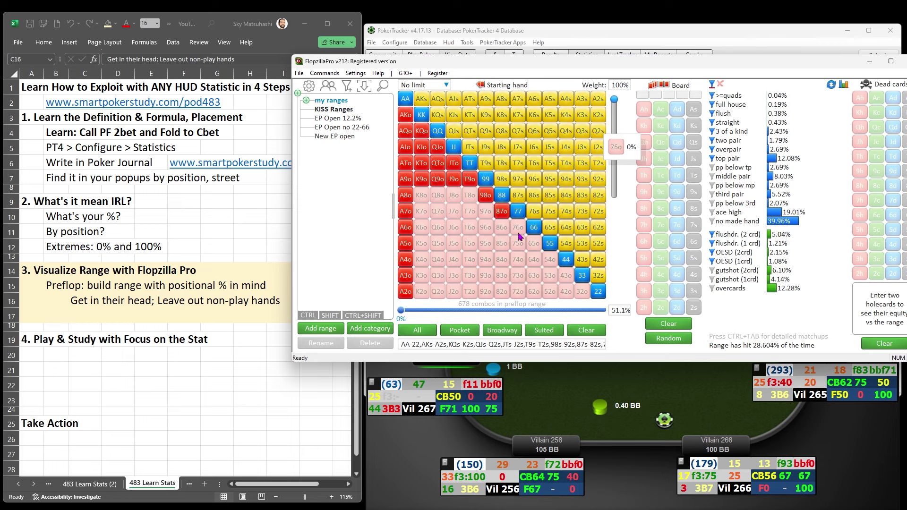
pyautogui.click(517, 227)
pyautogui.click(532, 244)
pyautogui.click(548, 261)
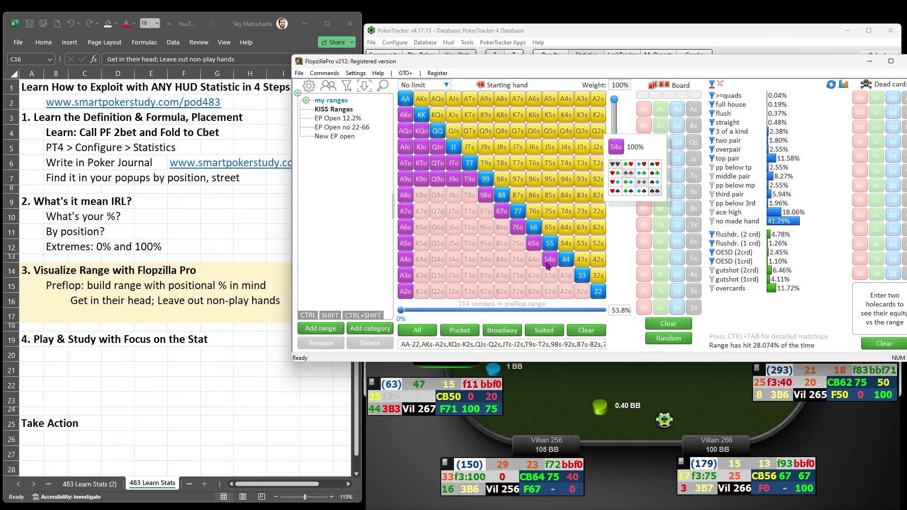
pyautogui.click(469, 195)
pyautogui.click(486, 212)
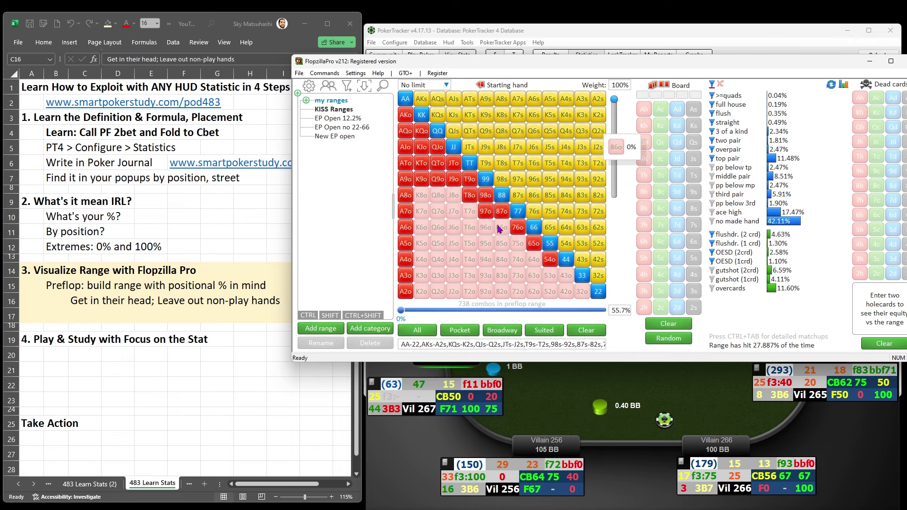
pyautogui.click(500, 229)
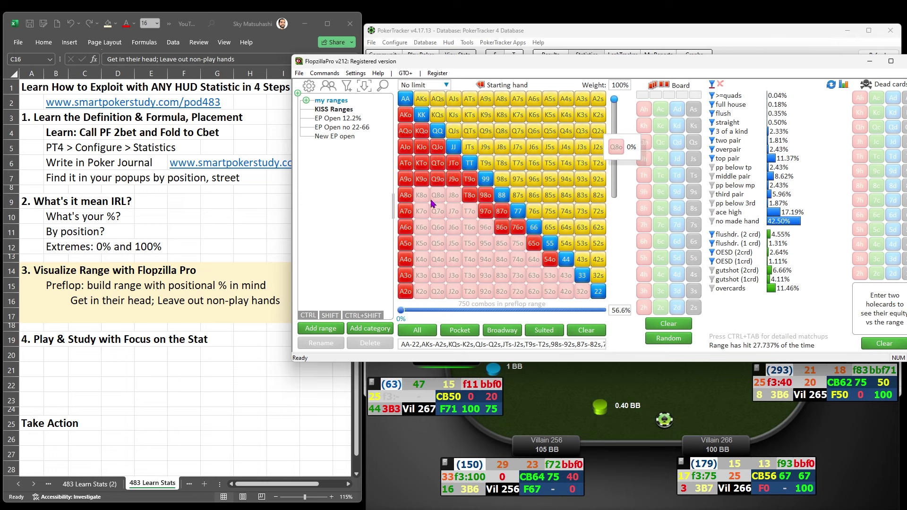
pyautogui.moveTo(421, 195); pyautogui.dragTo(423, 296)
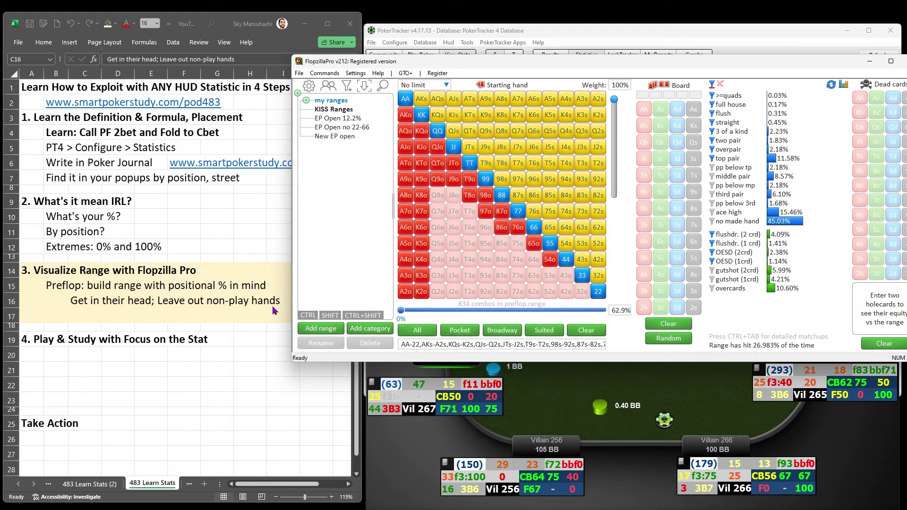
pyautogui.click(485, 388)
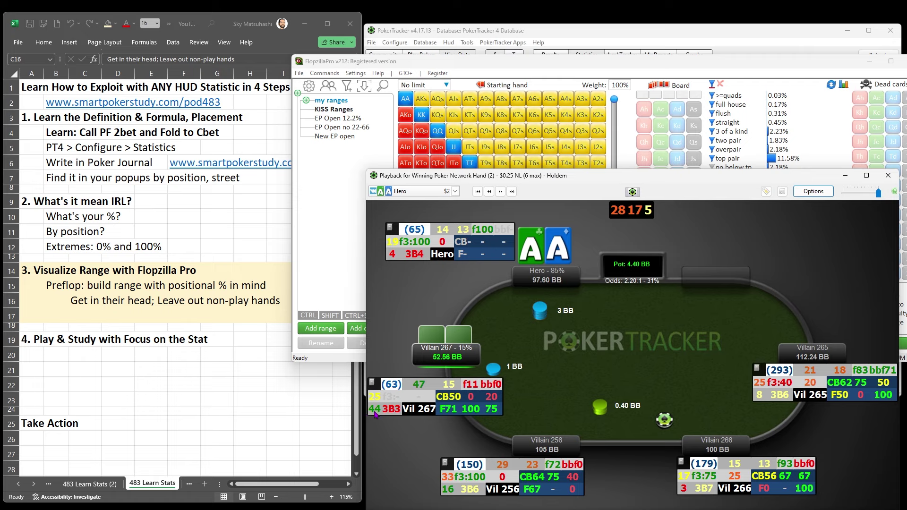
# Check Villain 267's 3-bet stats by position, including BB 3Bet Total, then close the popup.
pyautogui.click(391, 409)
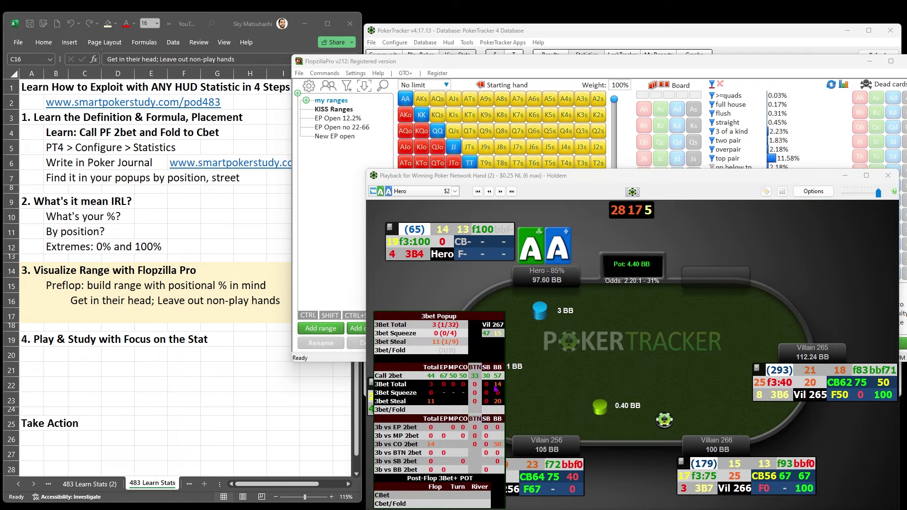
pyautogui.moveTo(498, 388)
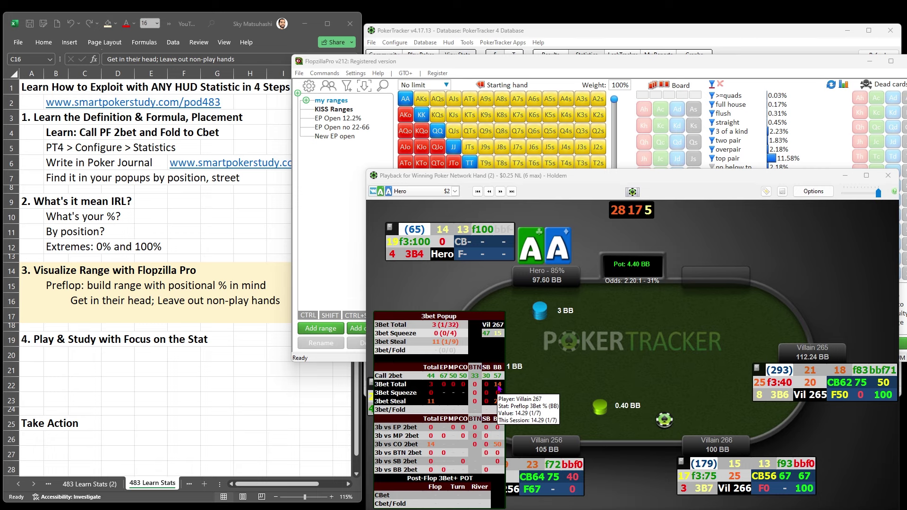
pyautogui.click(399, 150)
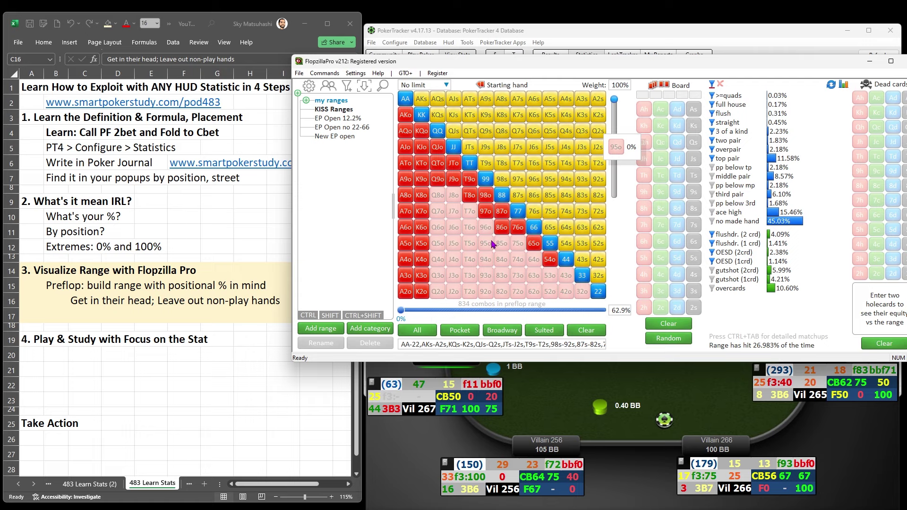
# Deselect AA and KK so the range starts at QQ-22 with 822 combos (62.0%).
pyautogui.click(405, 100)
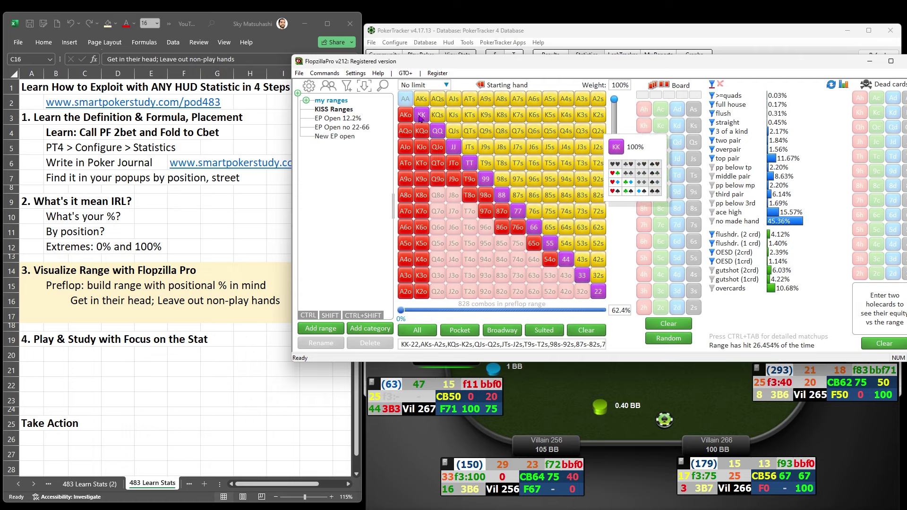
pyautogui.click(420, 118)
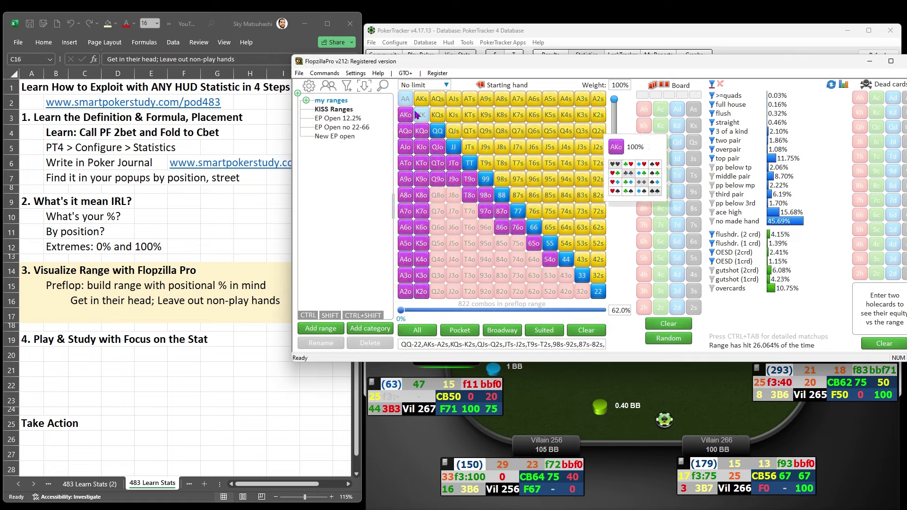
pyautogui.click(421, 103)
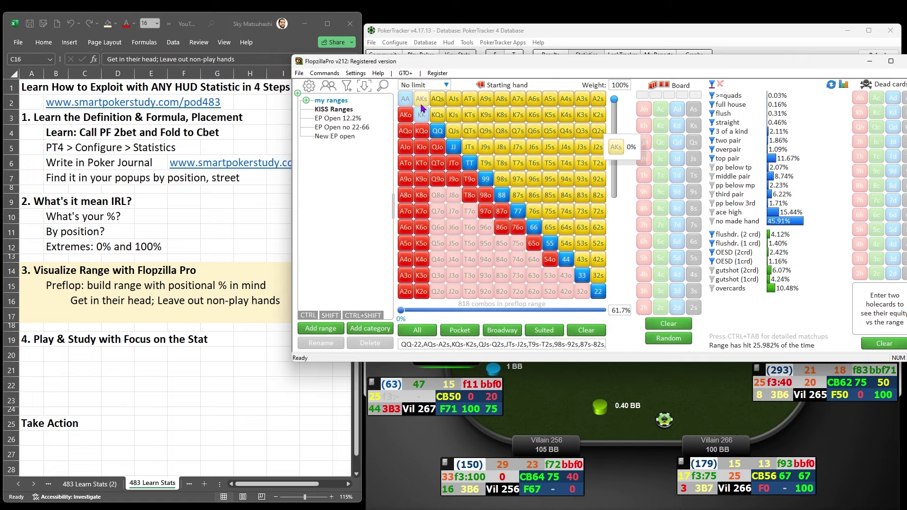
pyautogui.click(421, 103)
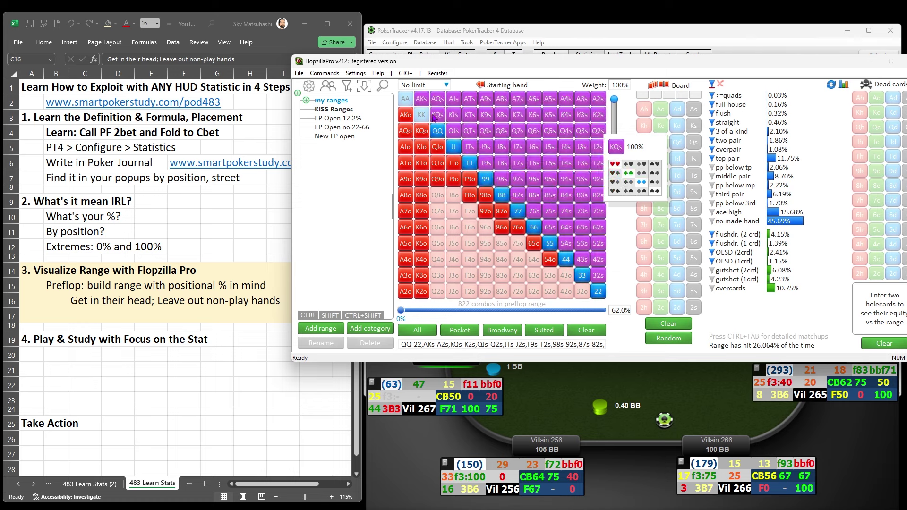